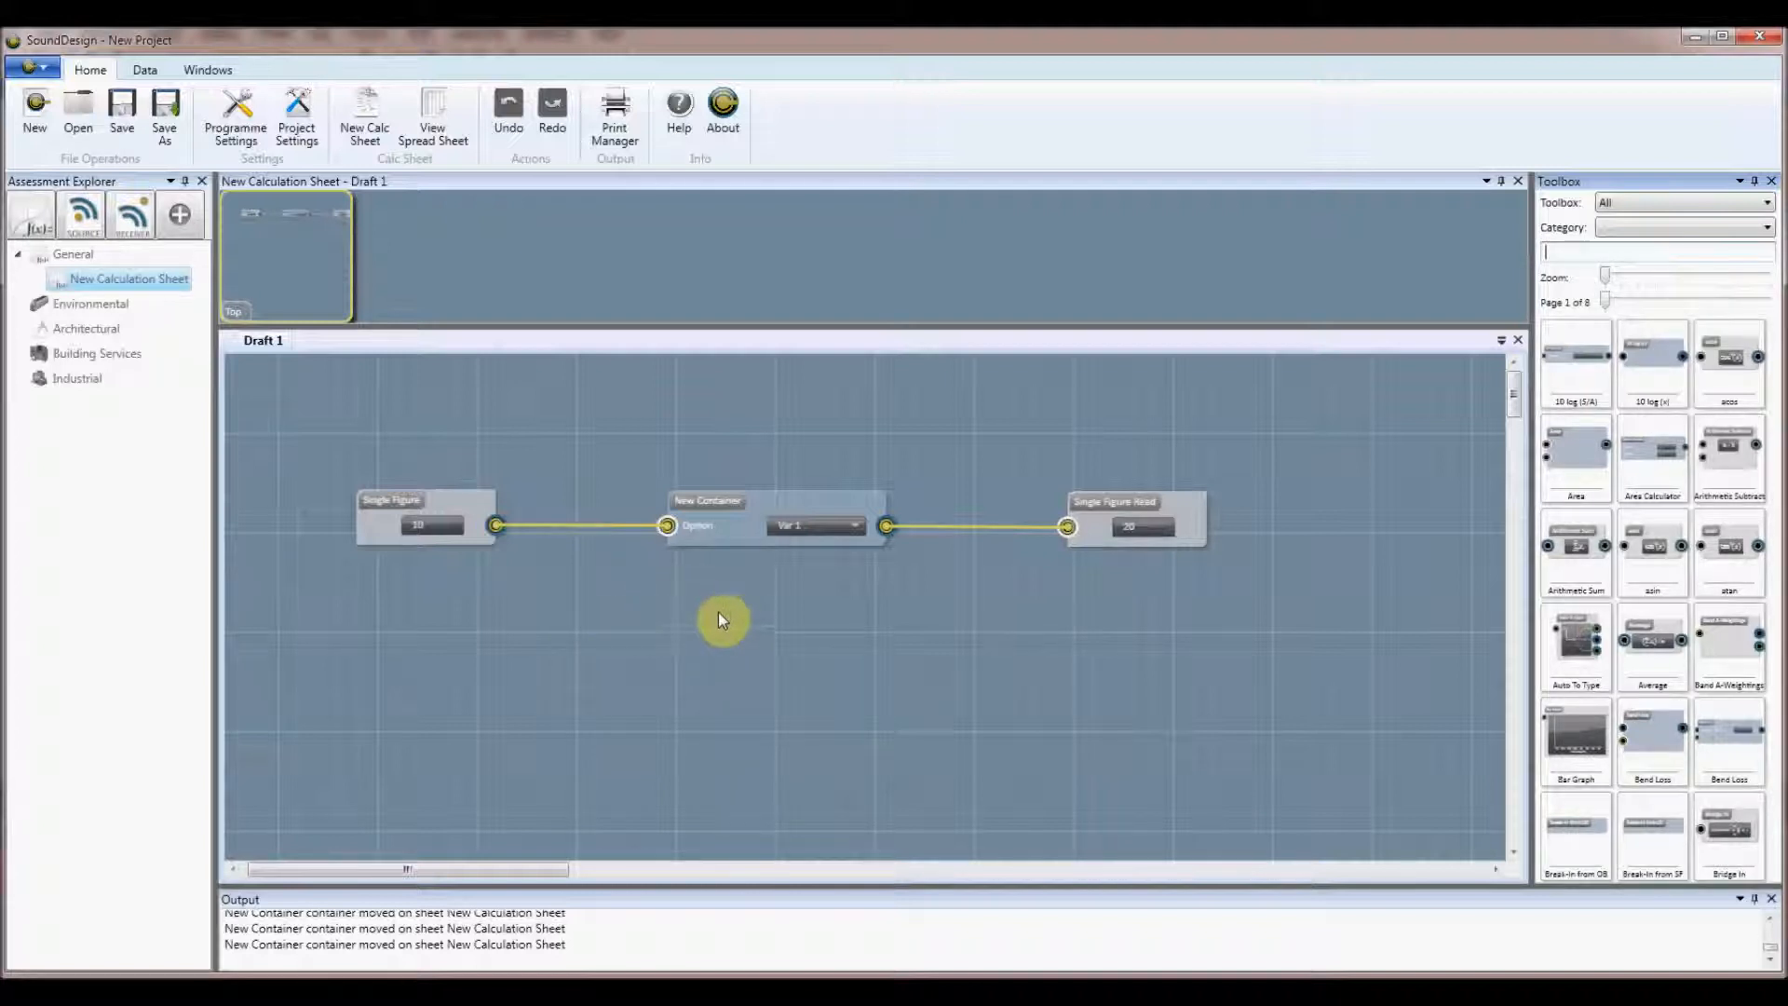
pyautogui.click(718, 504)
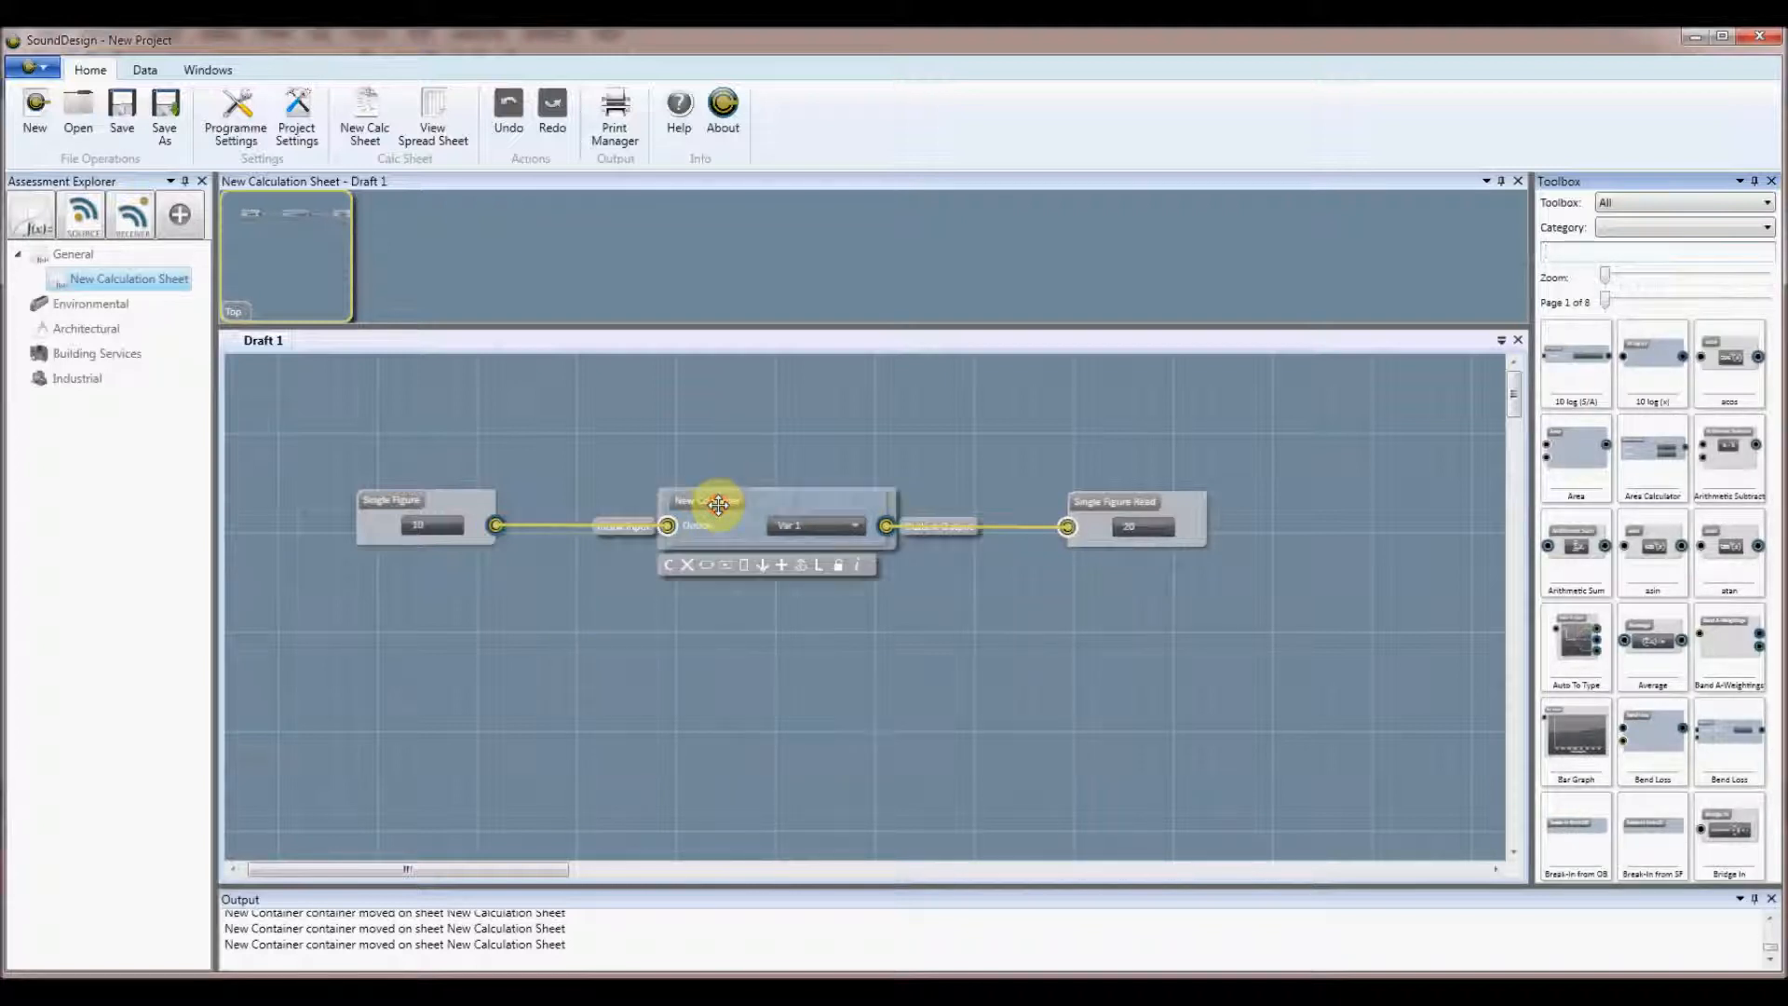
pyautogui.click(622, 591)
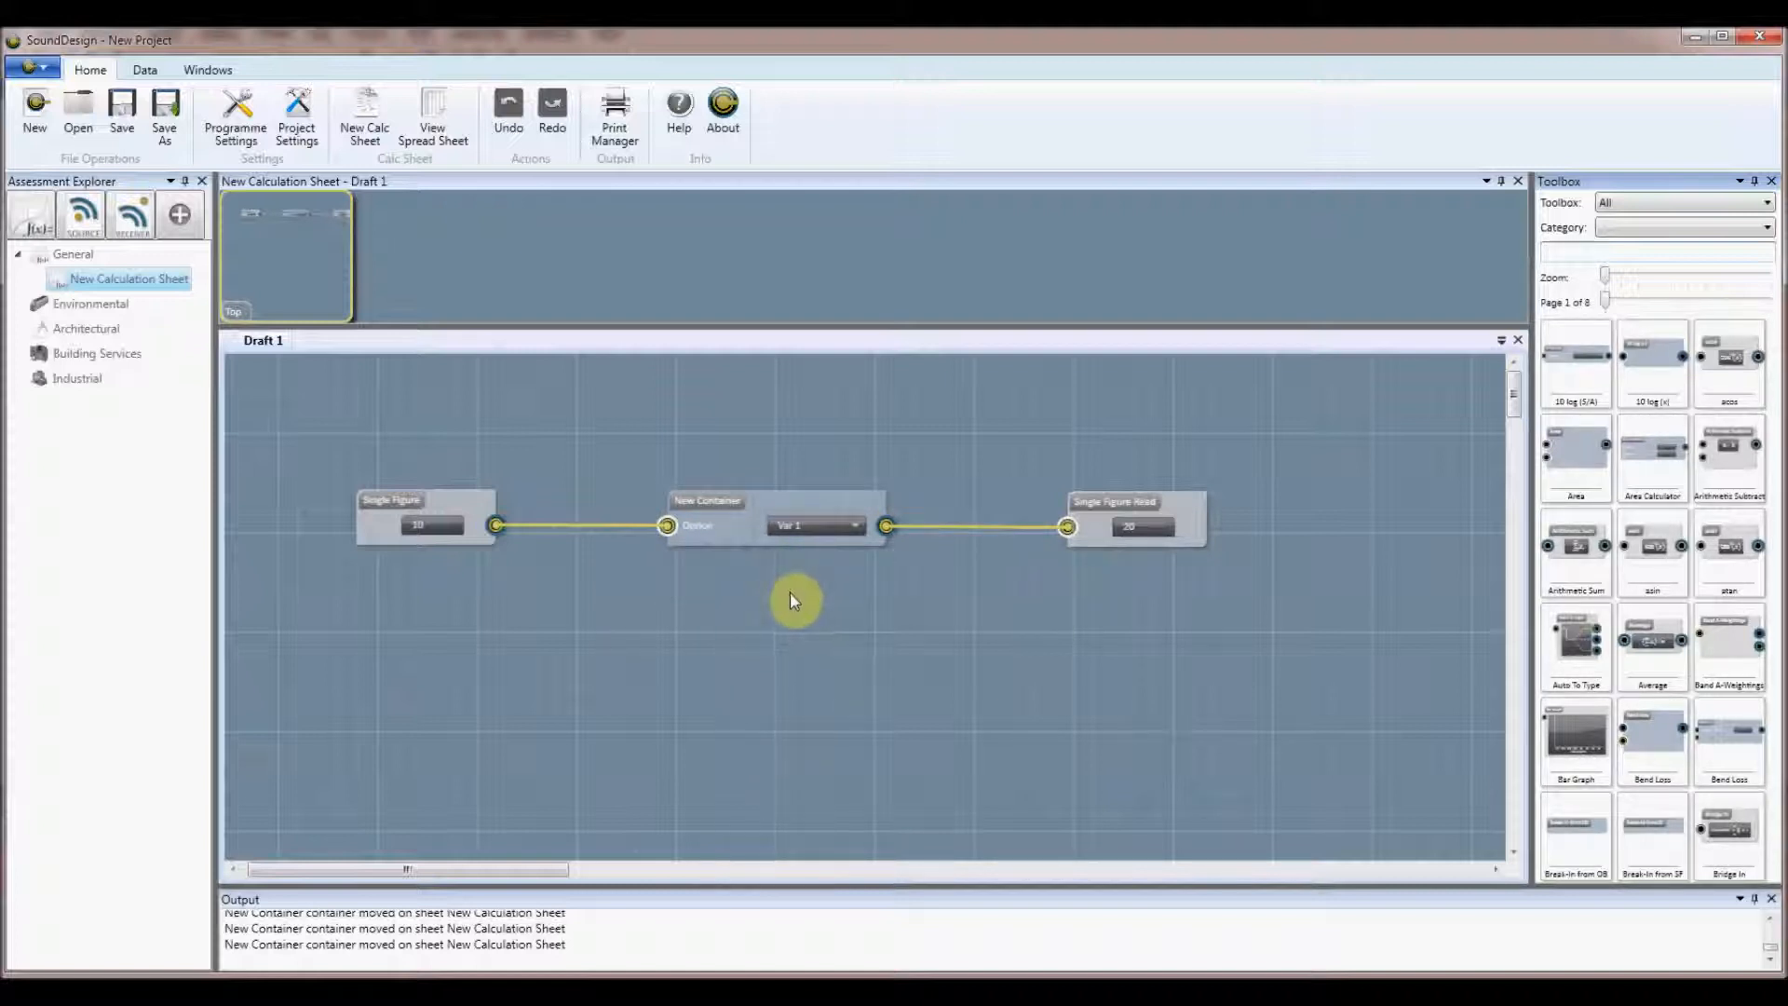
pyautogui.scroll(2, 750, 567)
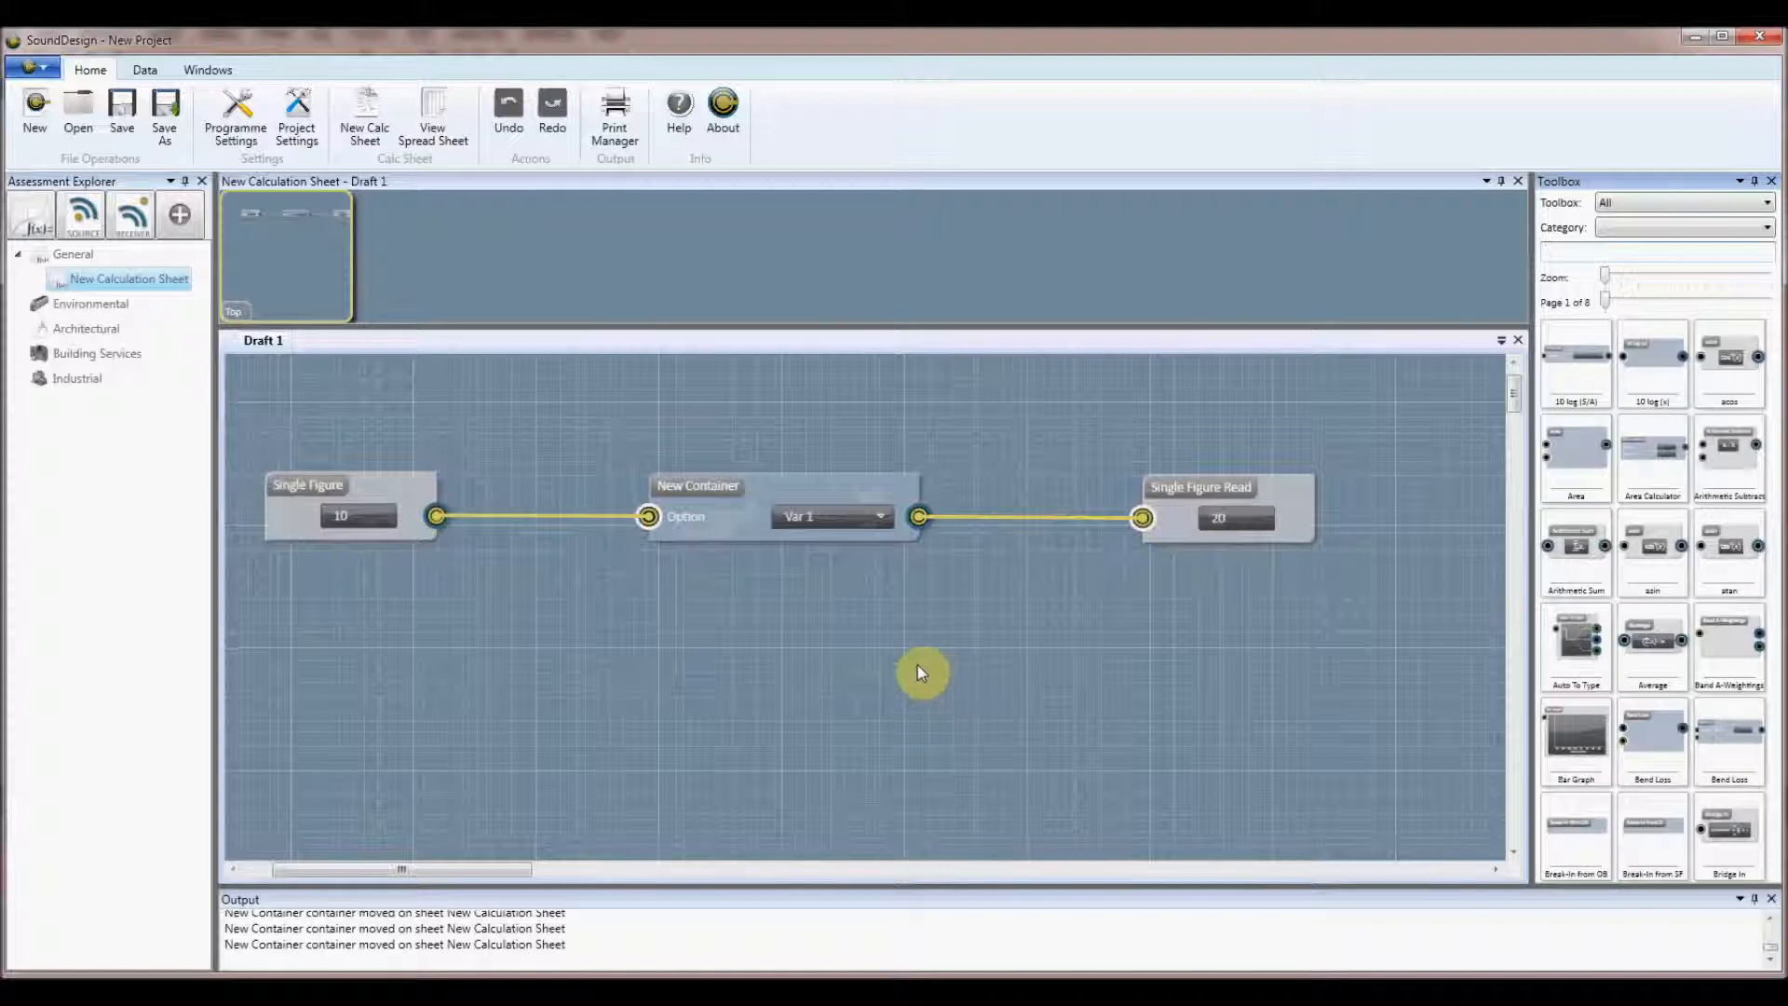
pyautogui.scroll(-2, 922, 663)
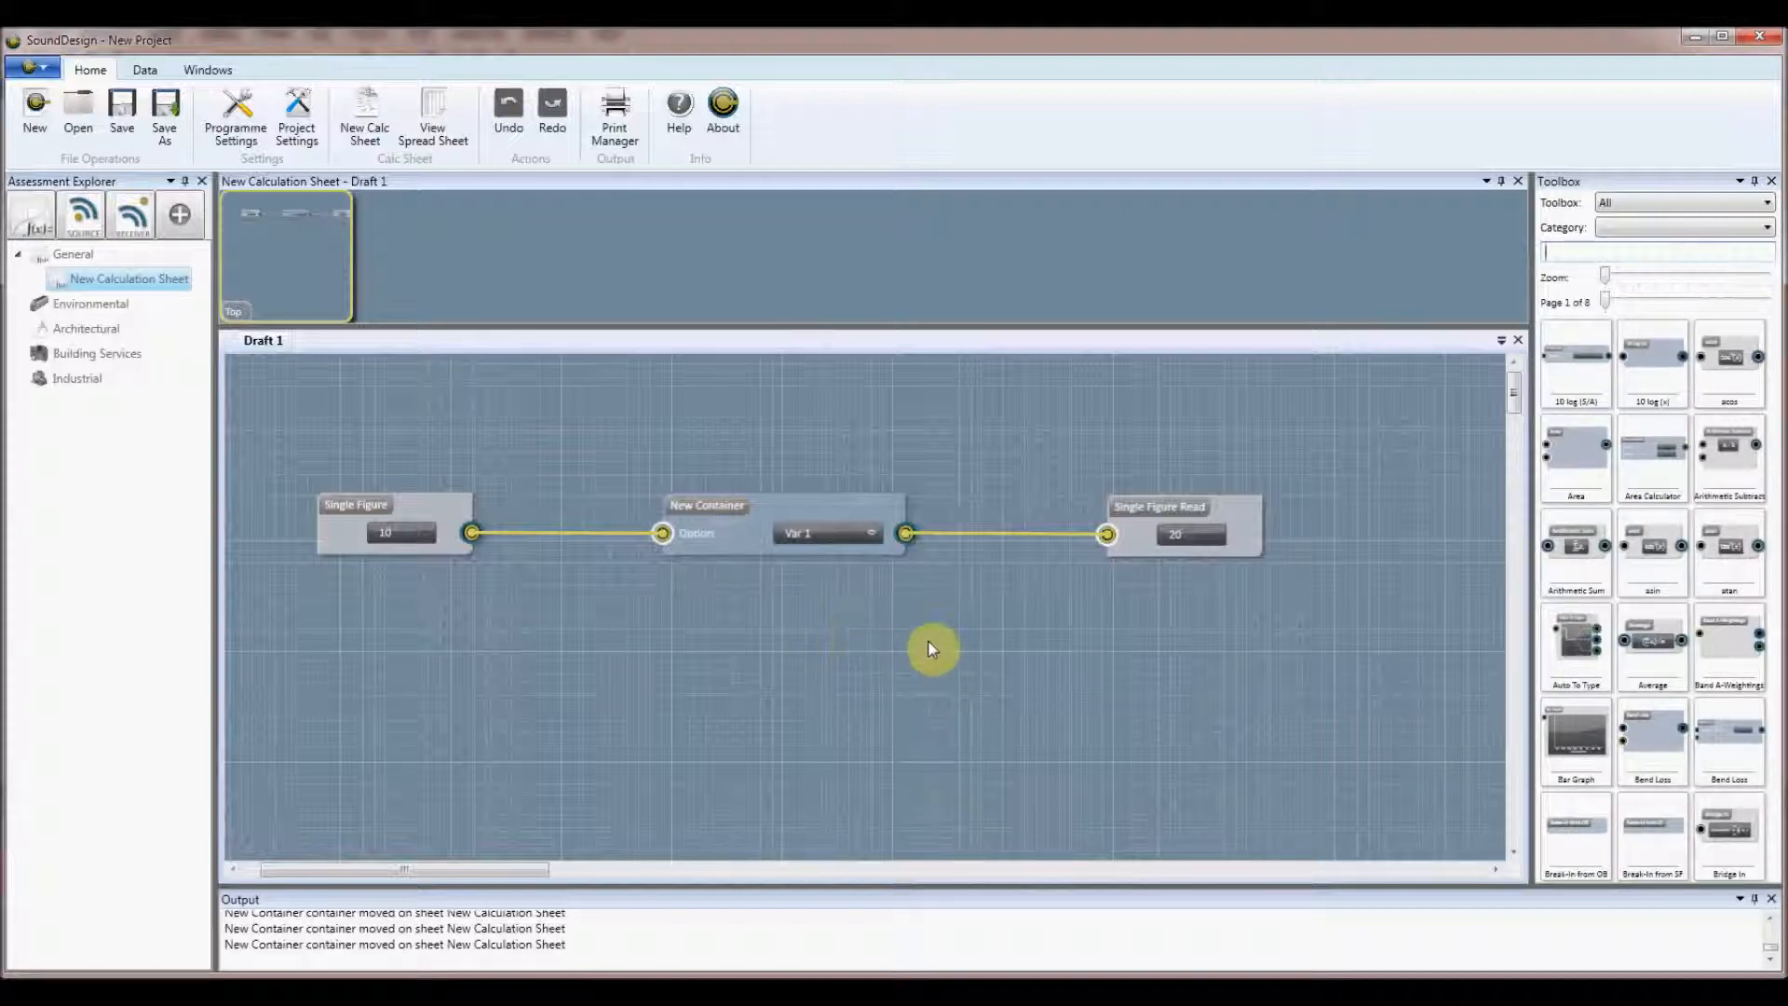
# - Add the New Container module to the Project Toolbox under the General category
pyautogui.click(720, 508)
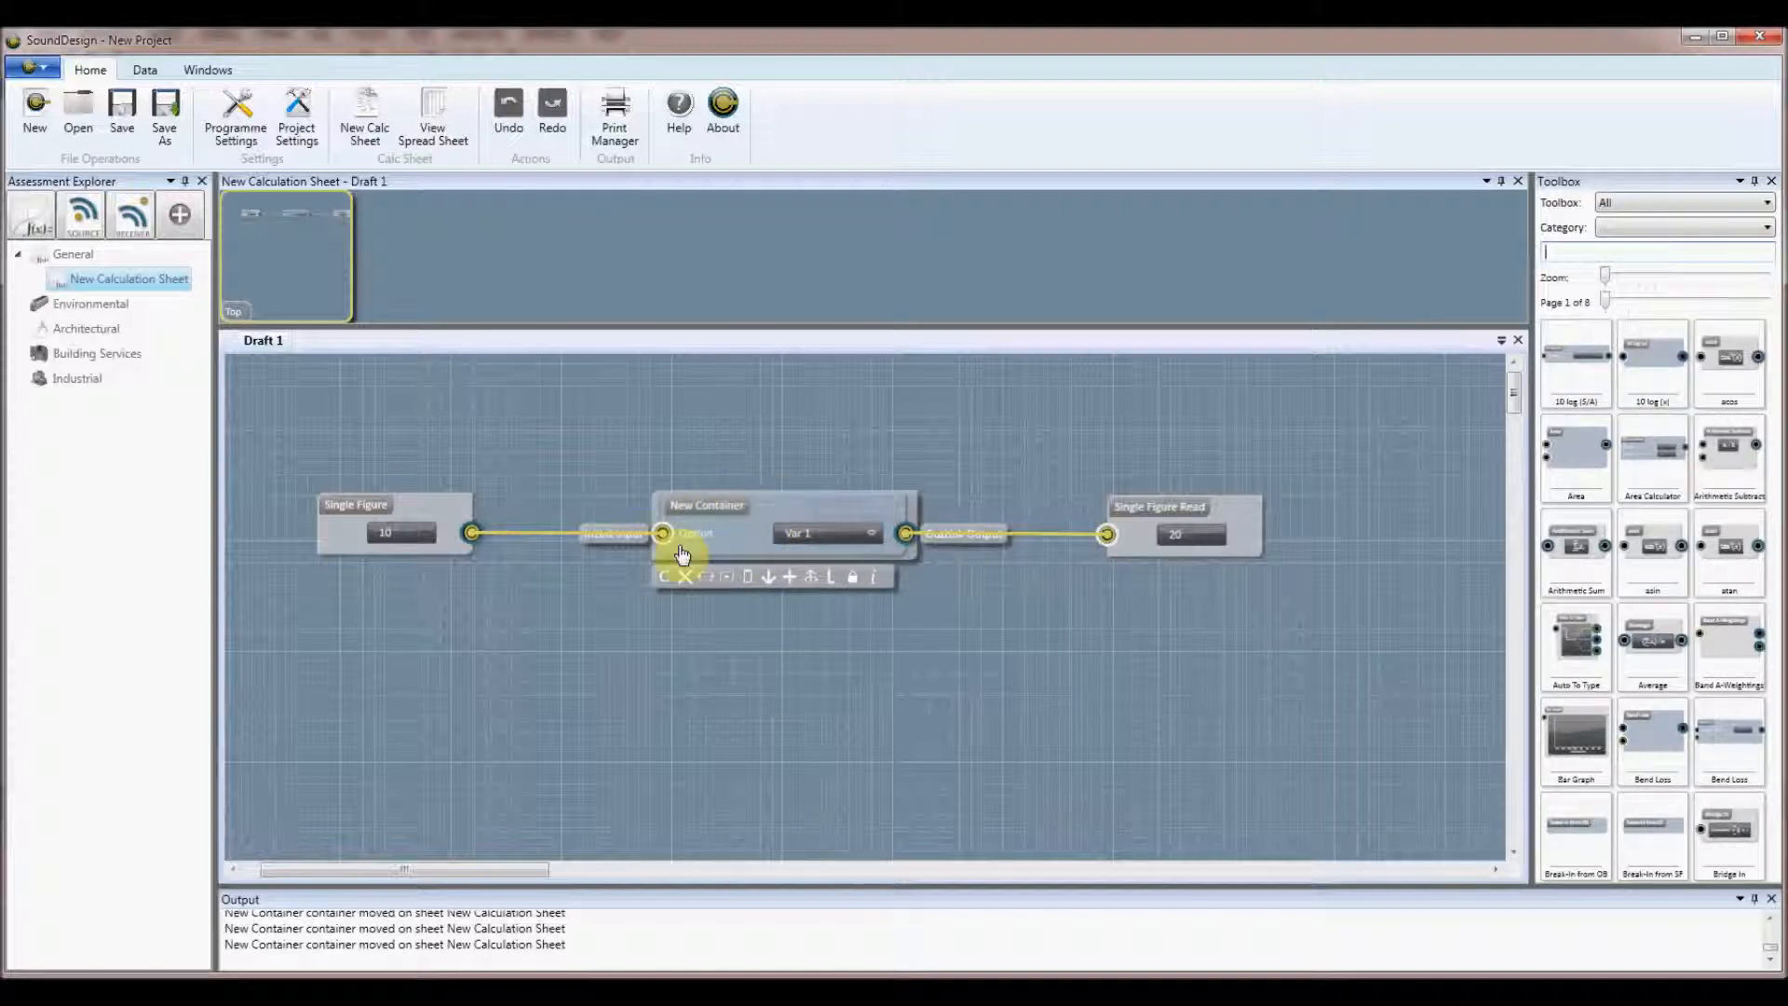
pyautogui.scroll(3, 790, 588)
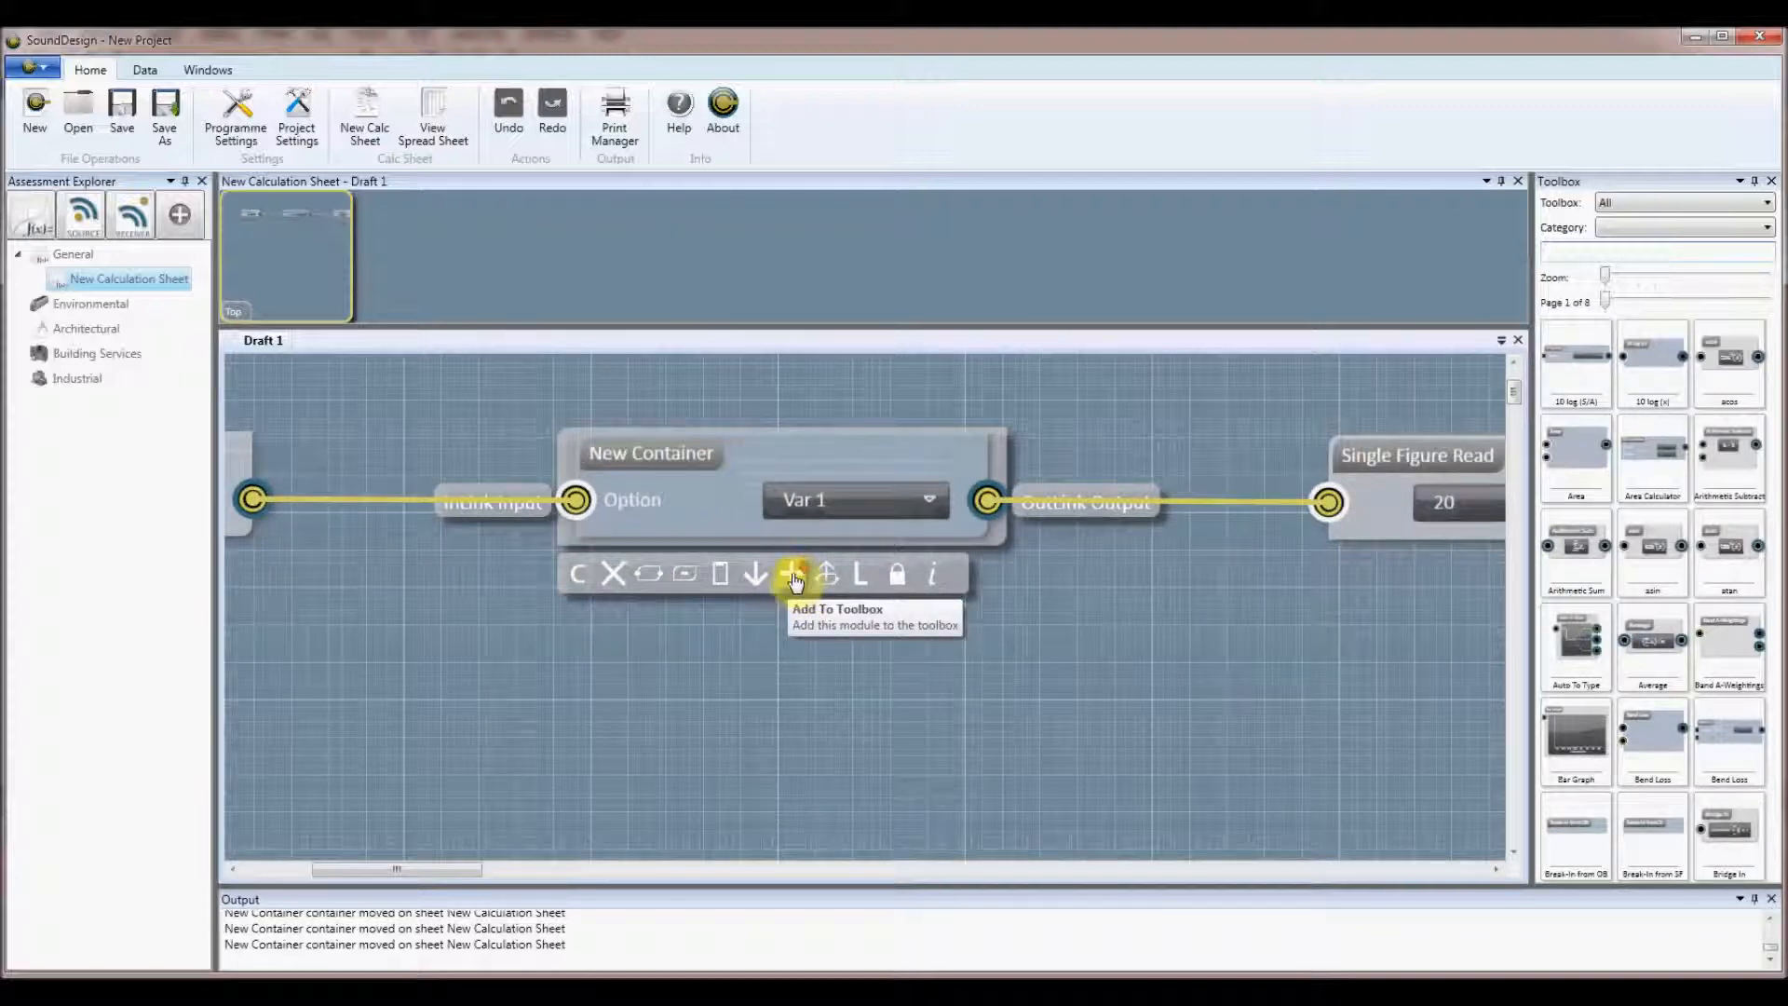
pyautogui.scroll(-3, 795, 585)
pyautogui.click(791, 572)
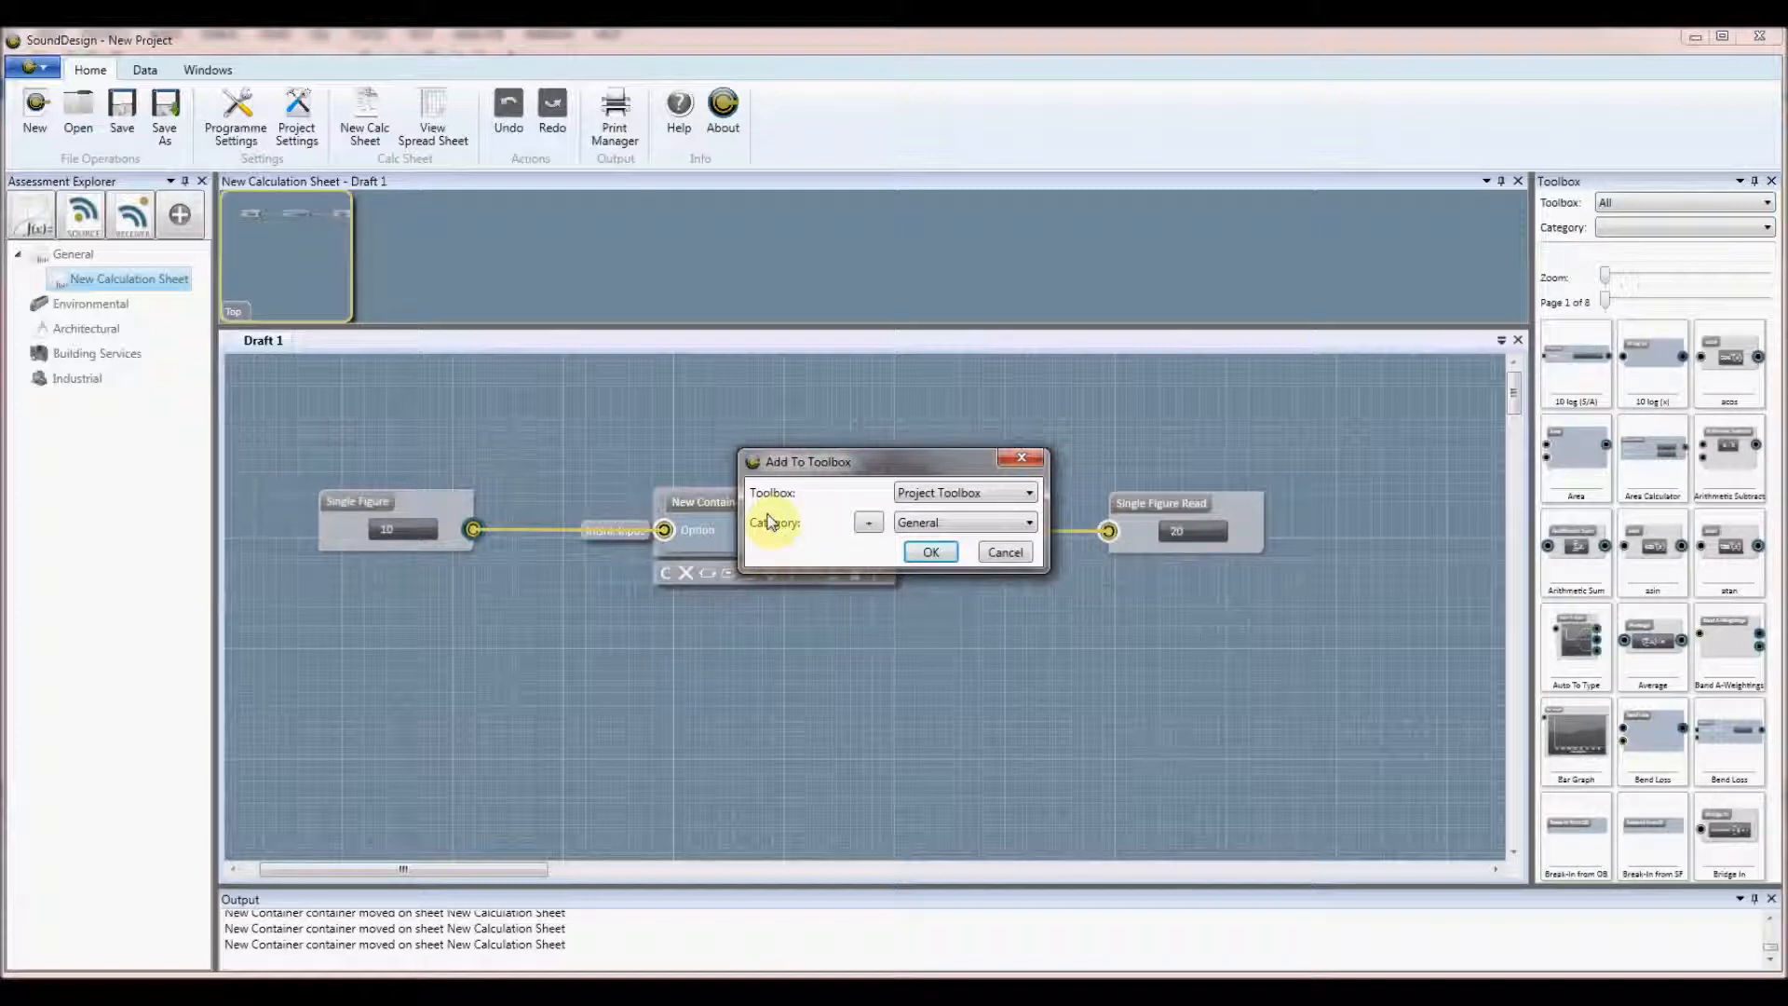
pyautogui.click(943, 498)
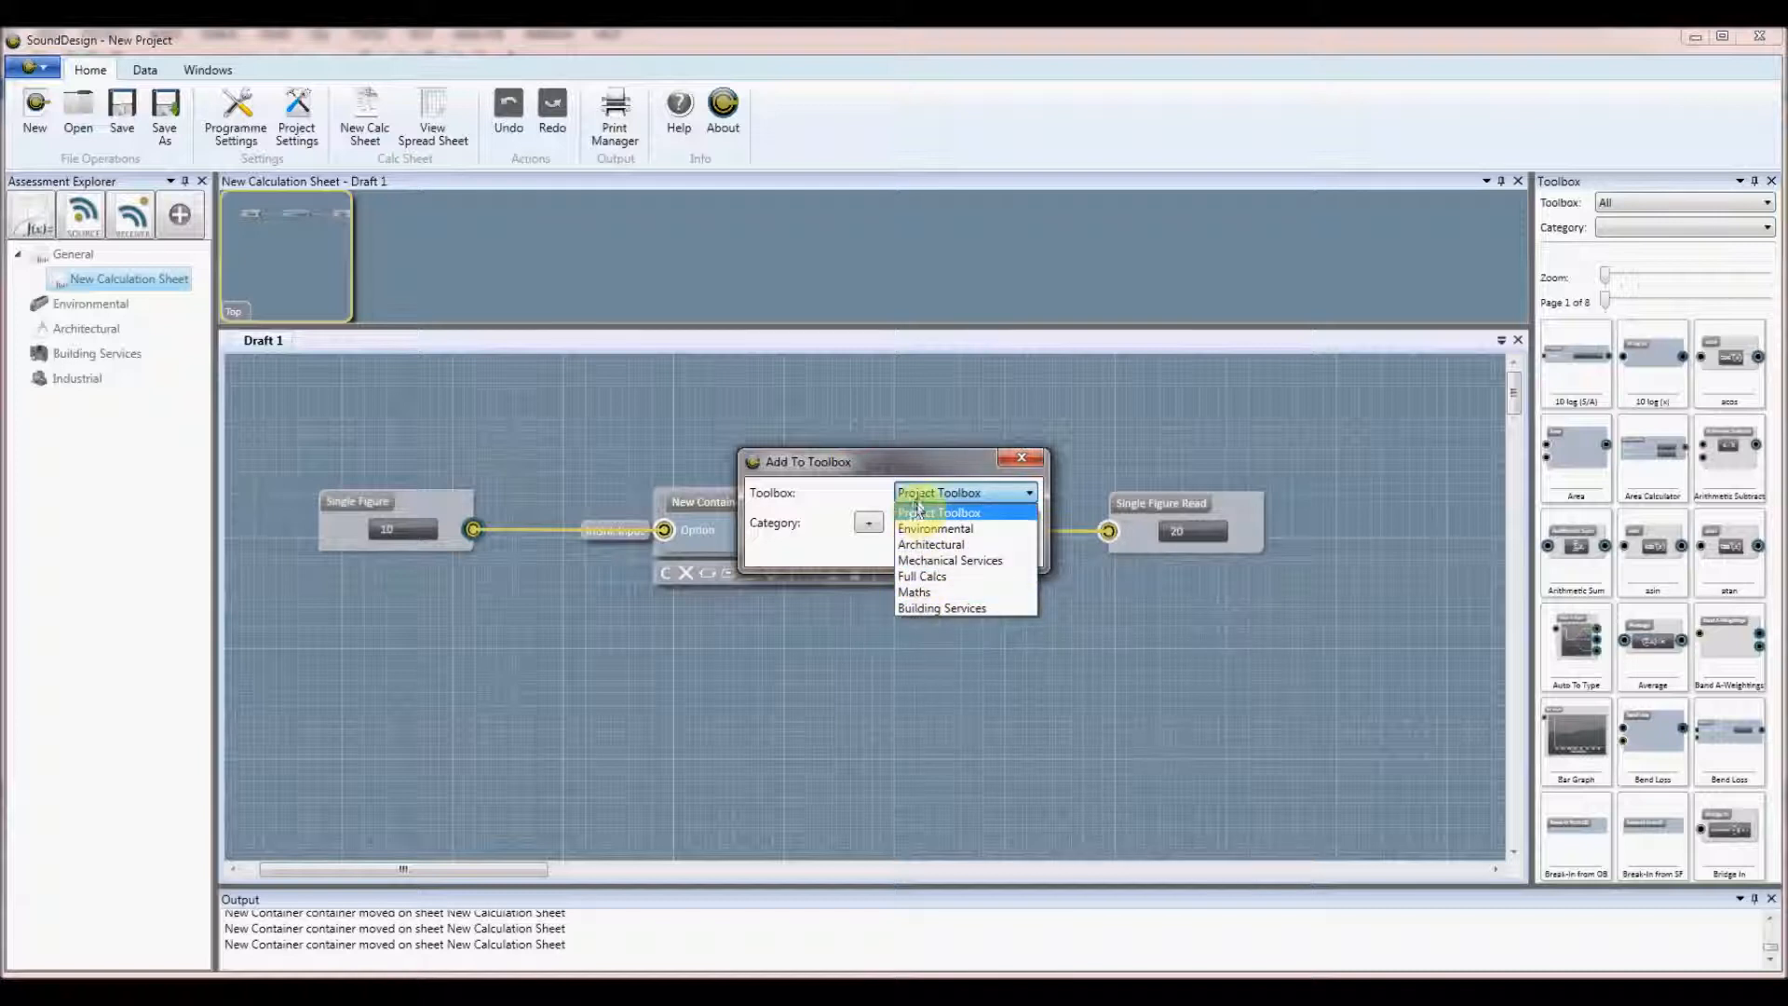
pyautogui.click(918, 511)
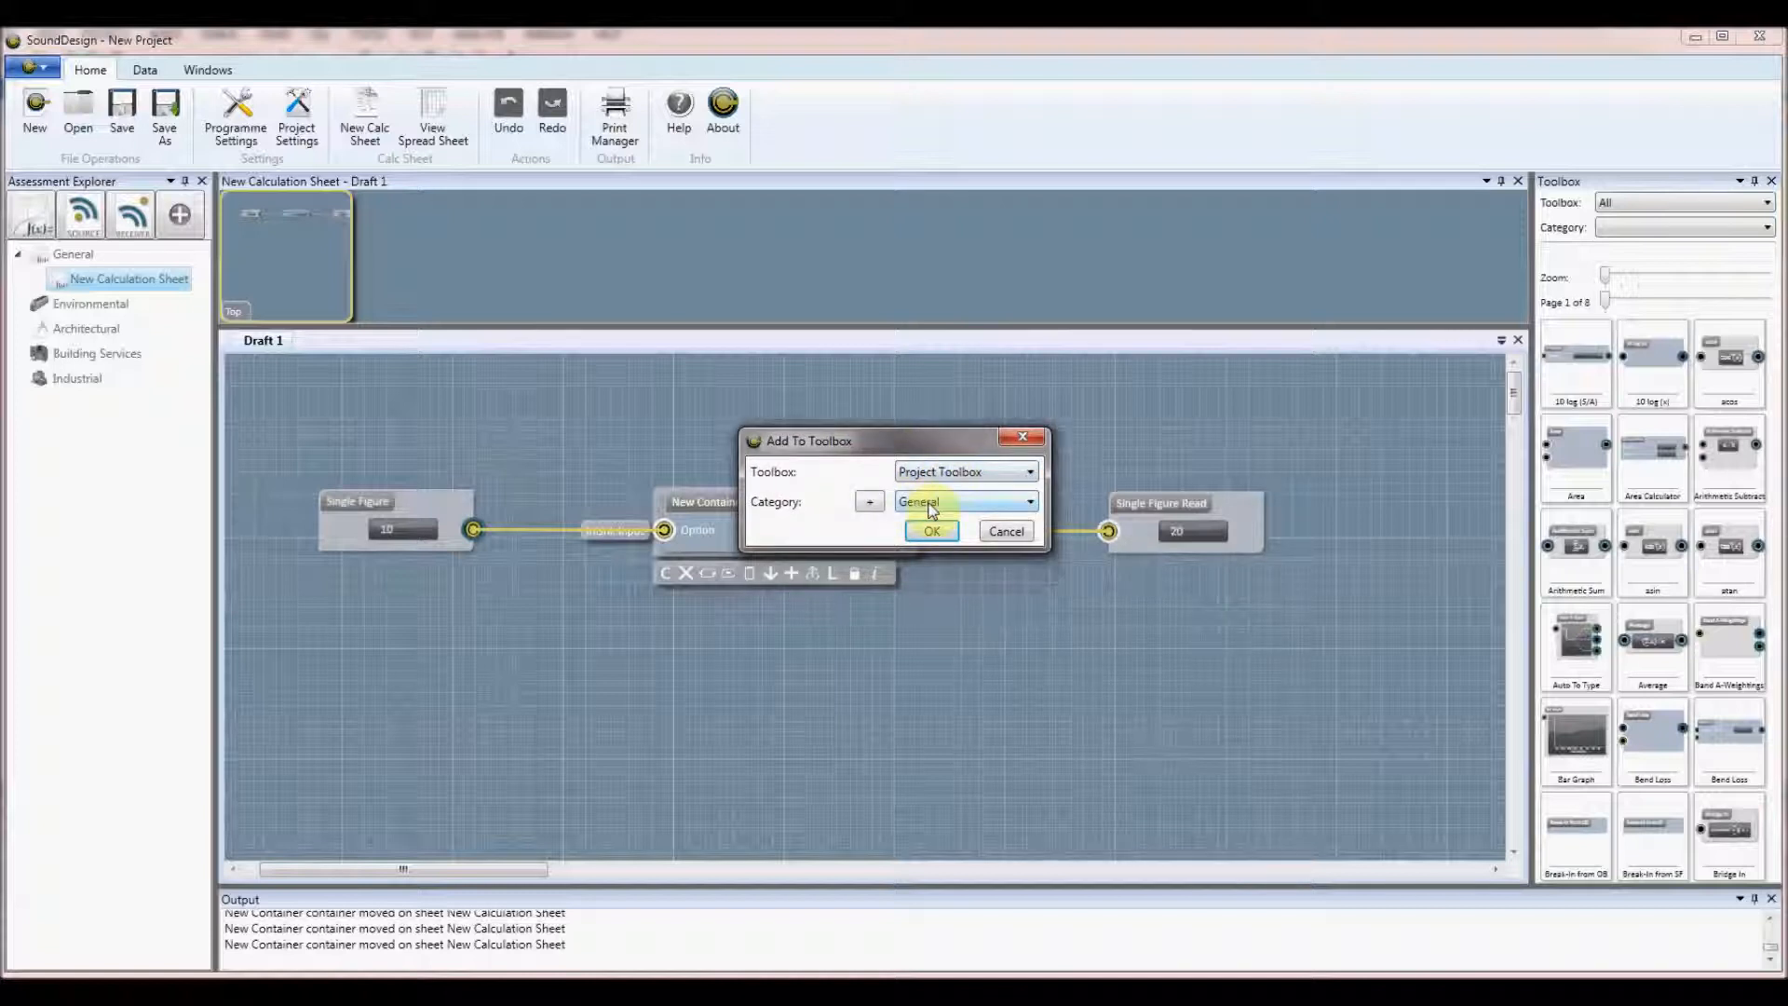
pyautogui.click(879, 504)
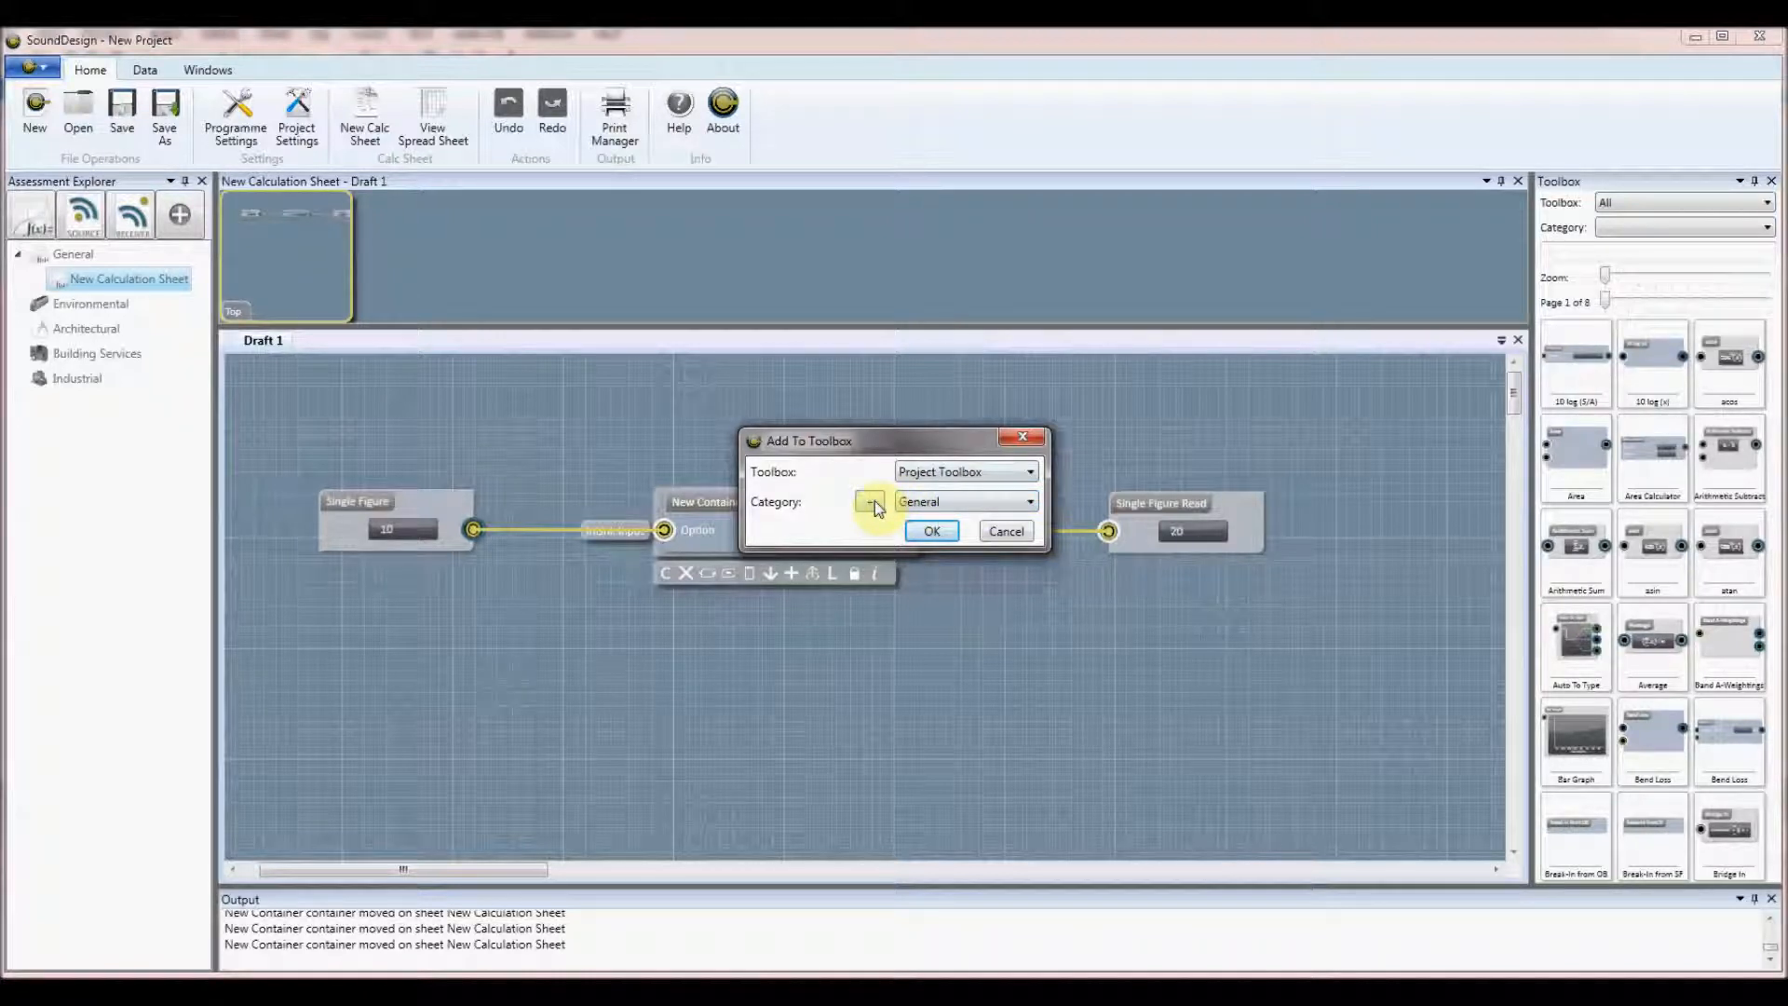
pyautogui.click(1004, 551)
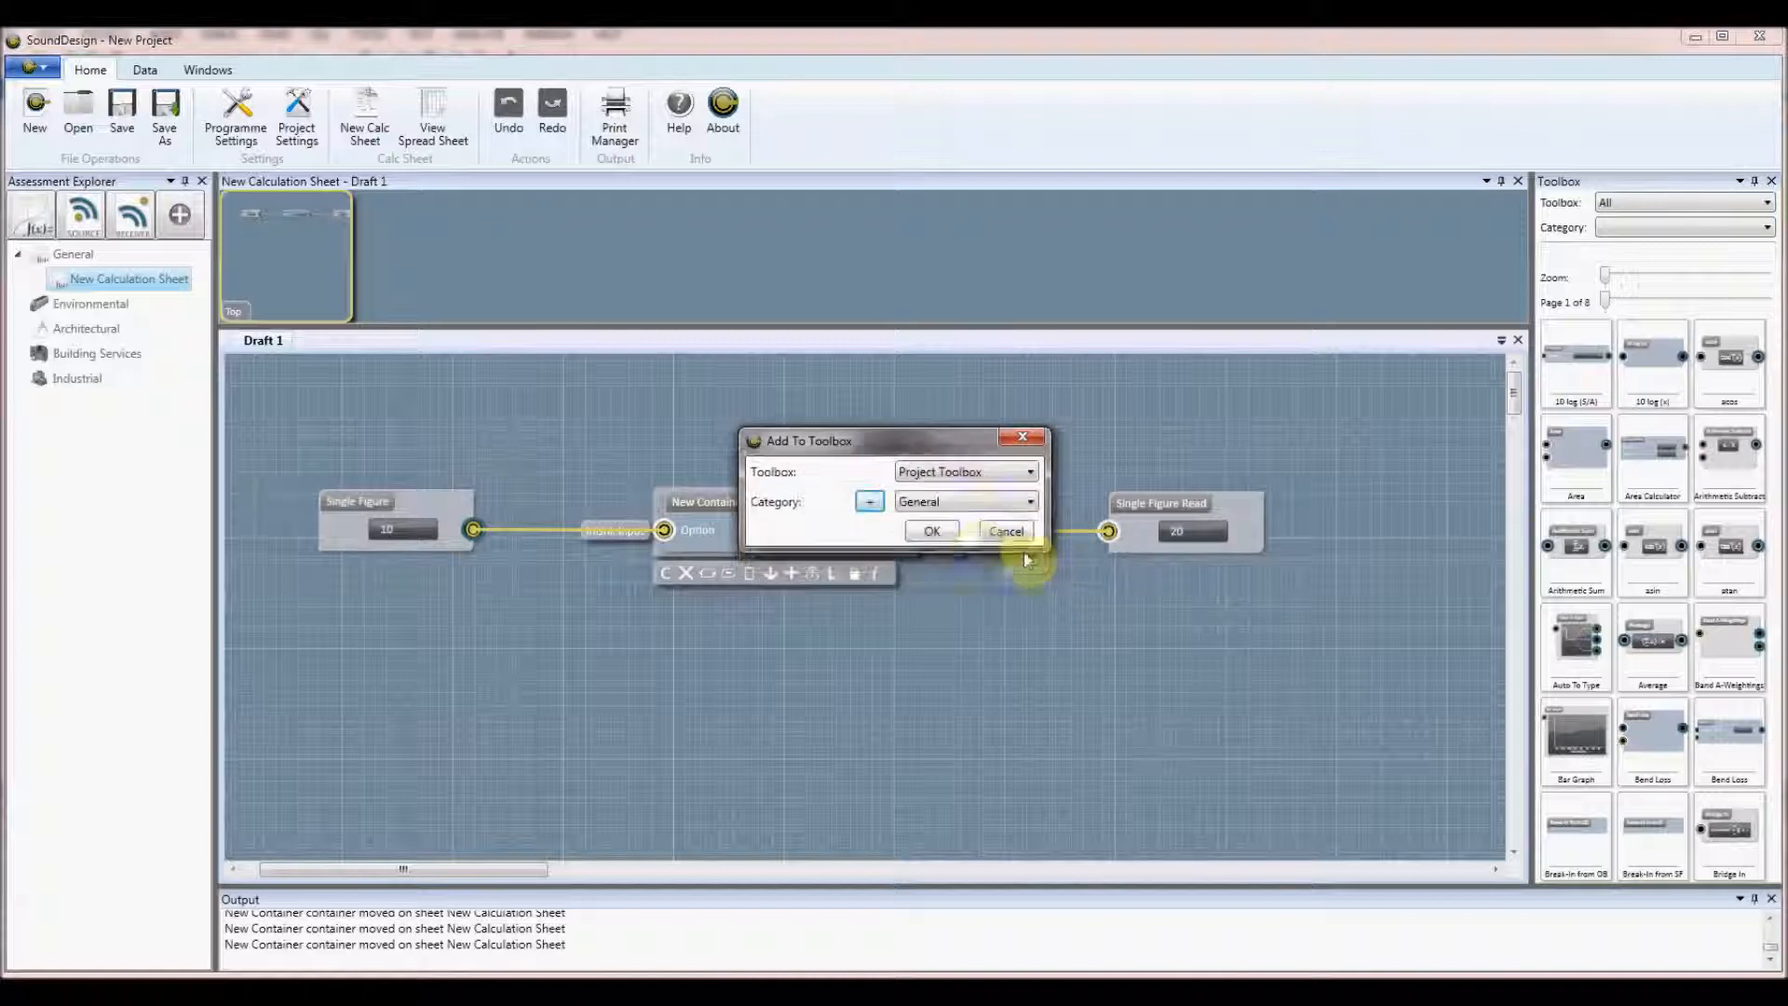
pyautogui.click(936, 529)
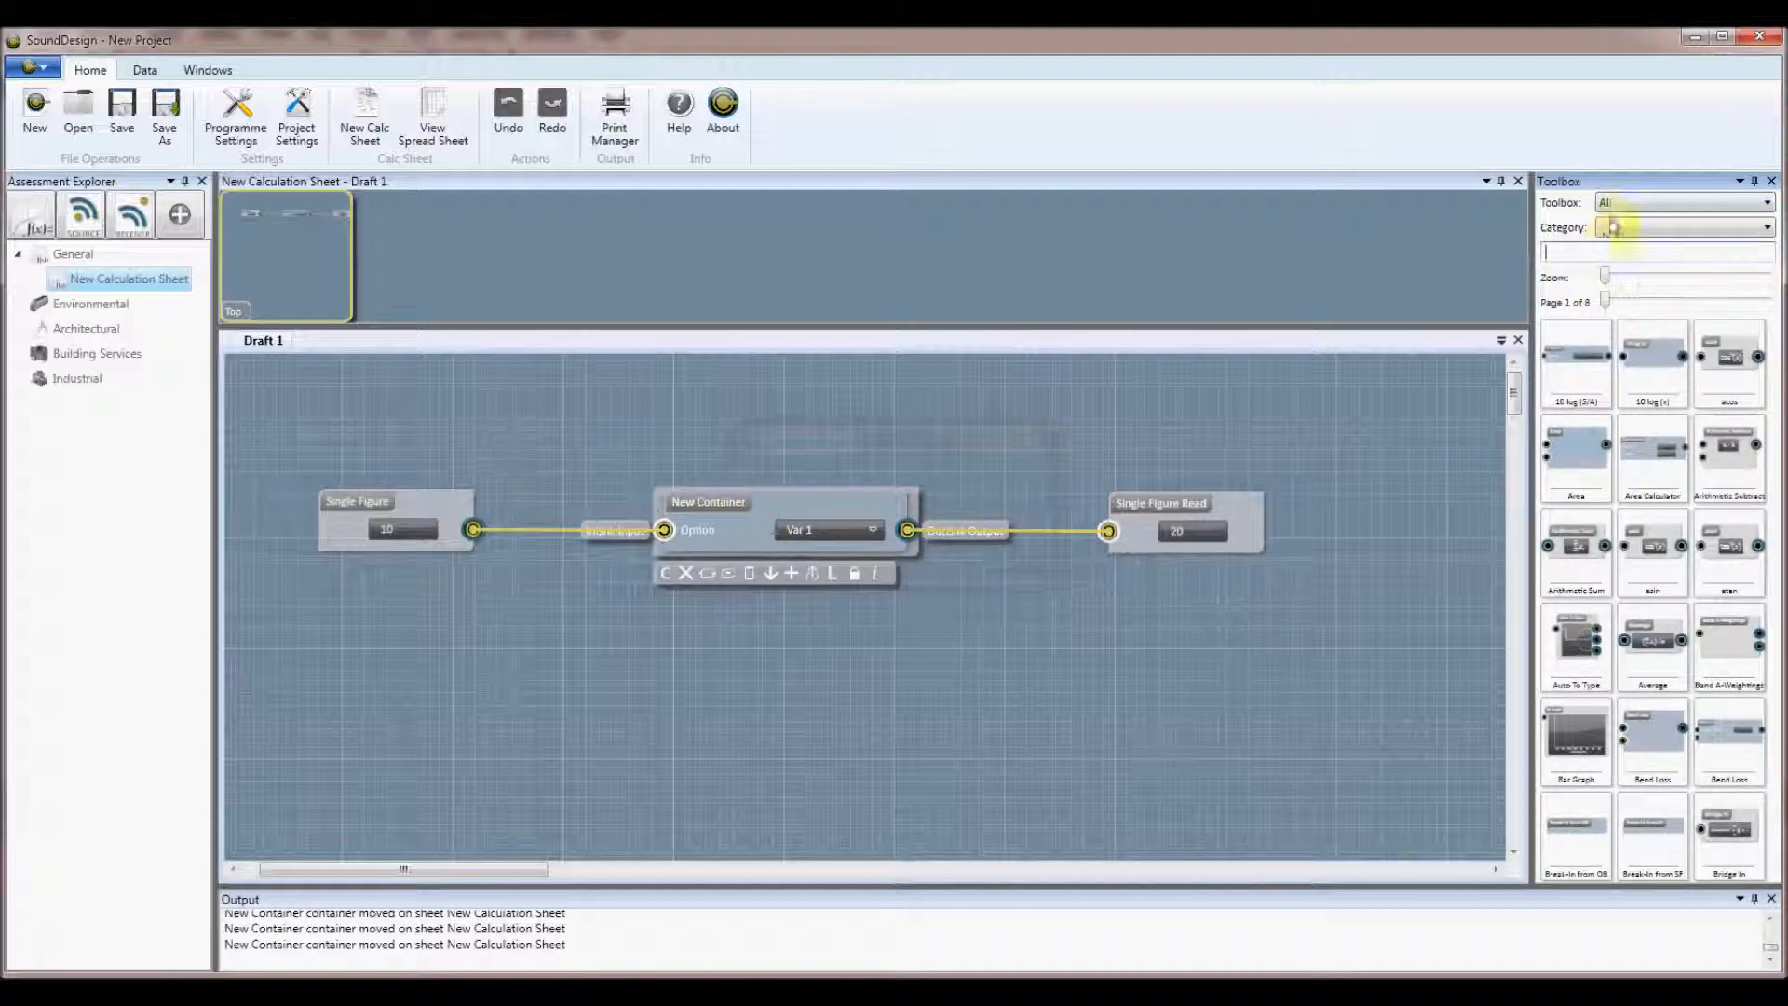
# - Place a New Container from the Project Toolbox below the original and connect the Single Figure output to its input
pyautogui.click(1618, 205)
pyautogui.click(1630, 250)
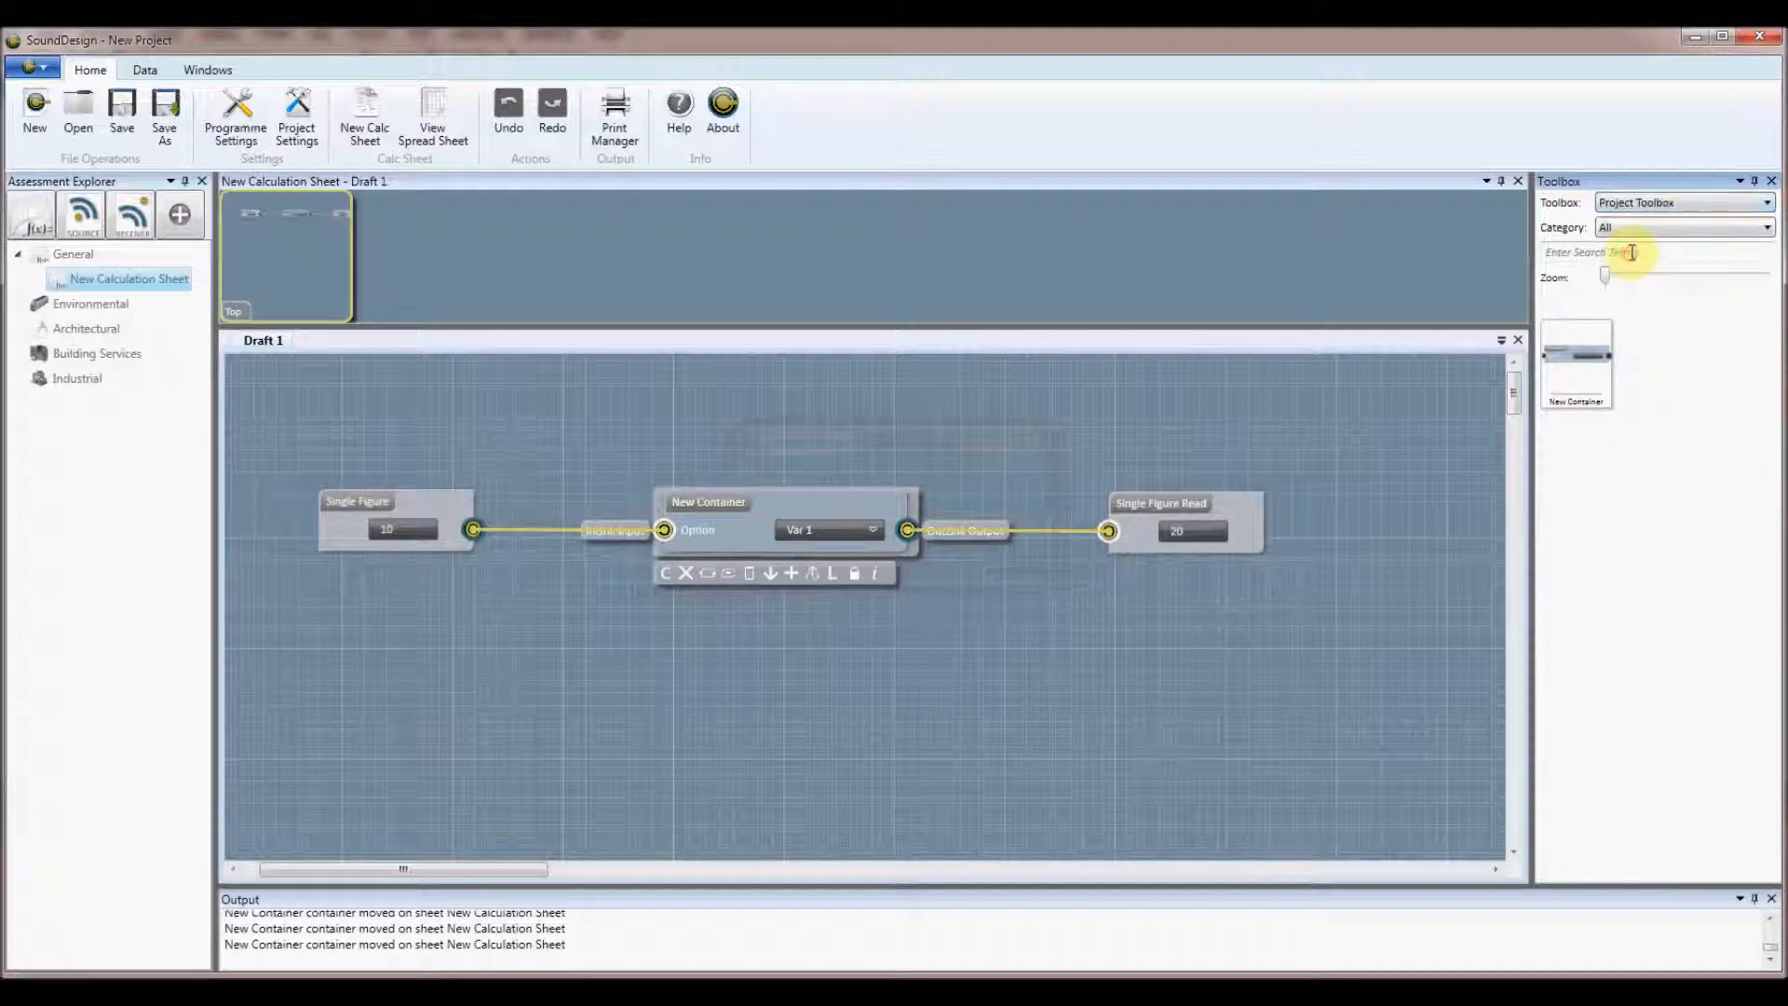
pyautogui.moveTo(1568, 363); pyautogui.dragTo(810, 674)
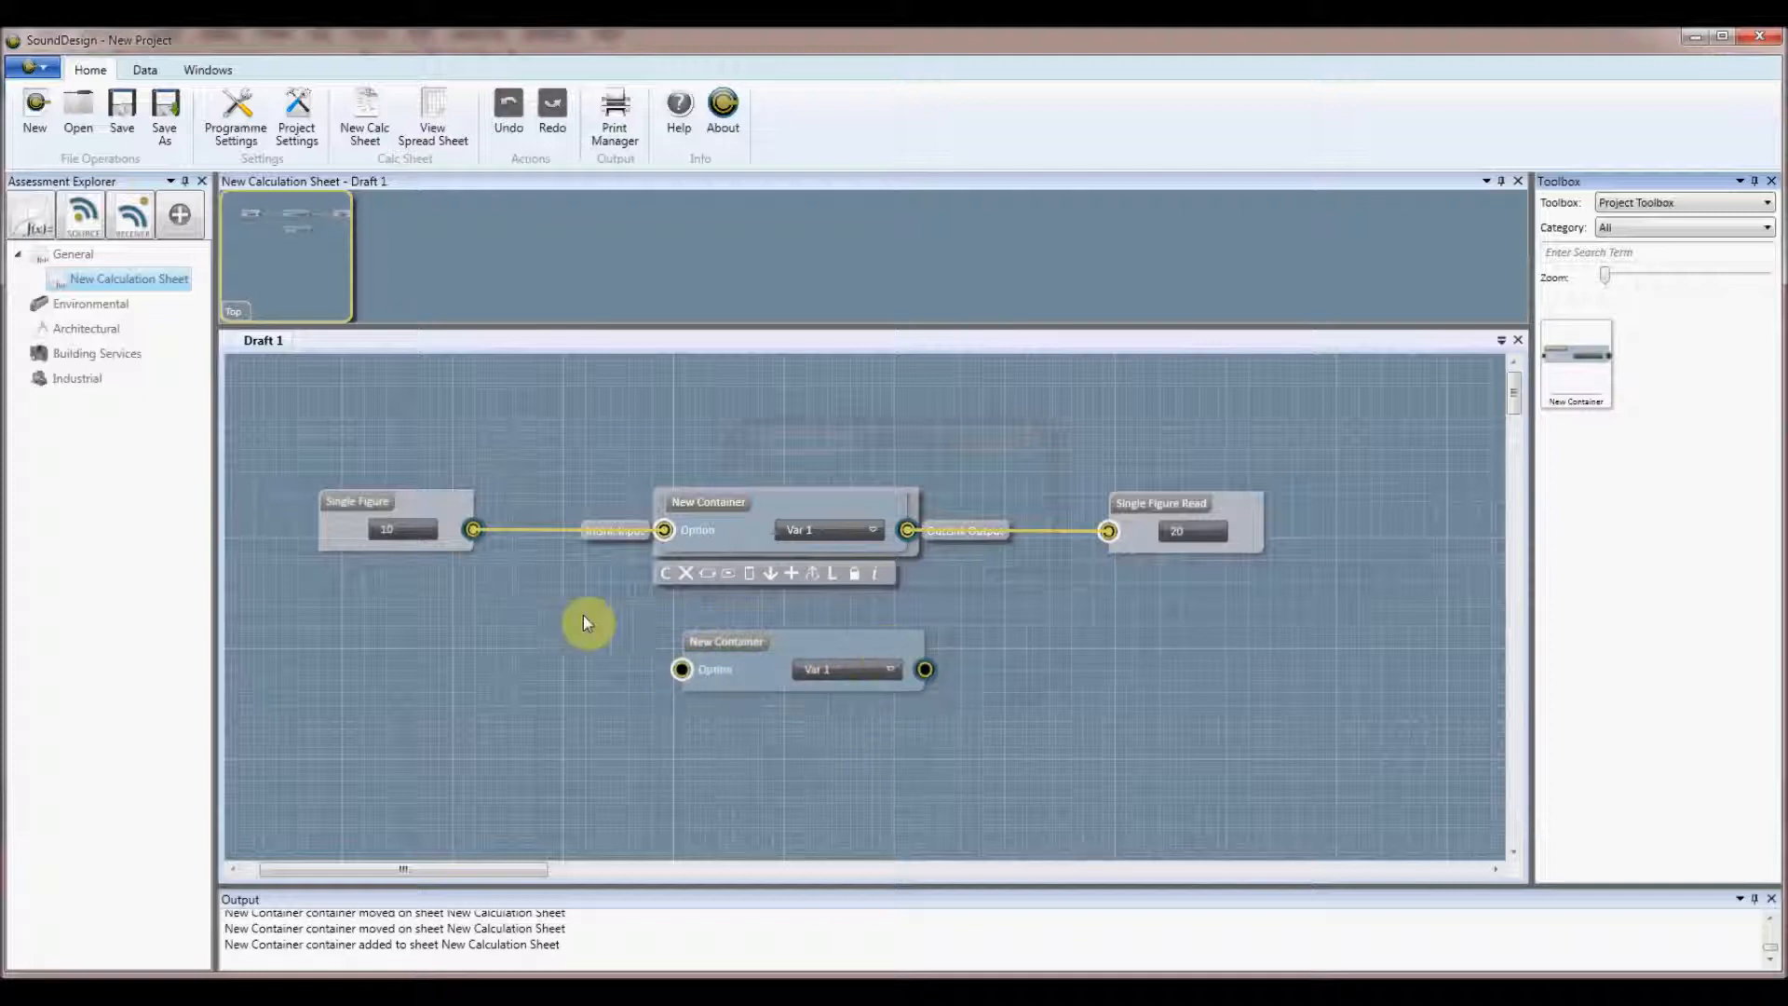
pyautogui.moveTo(474, 529); pyautogui.dragTo(683, 670)
# - Duplicate the Single Figure Read module beside the lower container and connect that container's output to it
pyautogui.hotkey('ctrl', 'c')
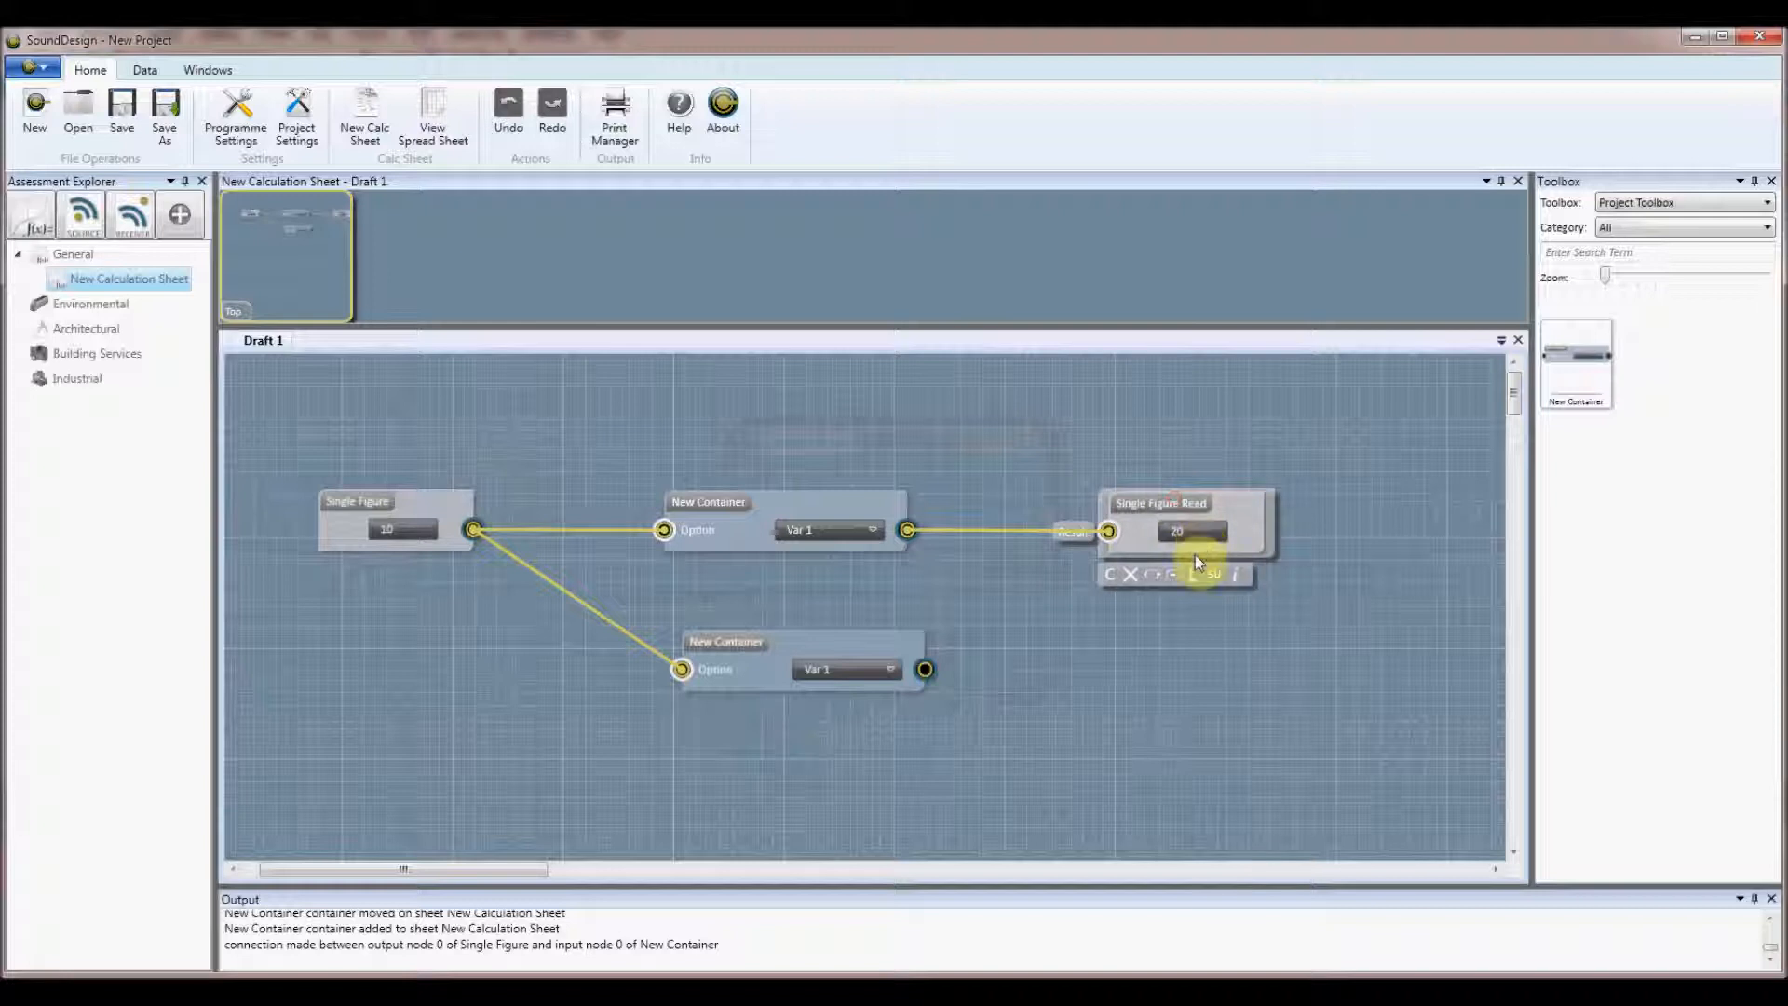
pyautogui.hotkey('ctrl', 'v')
pyautogui.click(1350, 724)
pyautogui.moveTo(1200, 662); pyautogui.dragTo(1108, 629)
pyautogui.moveTo(925, 669)
pyautogui.mouseDown()
pyautogui.moveTo(999, 679)
pyautogui.moveTo(1112, 647)
pyautogui.mouseUp()
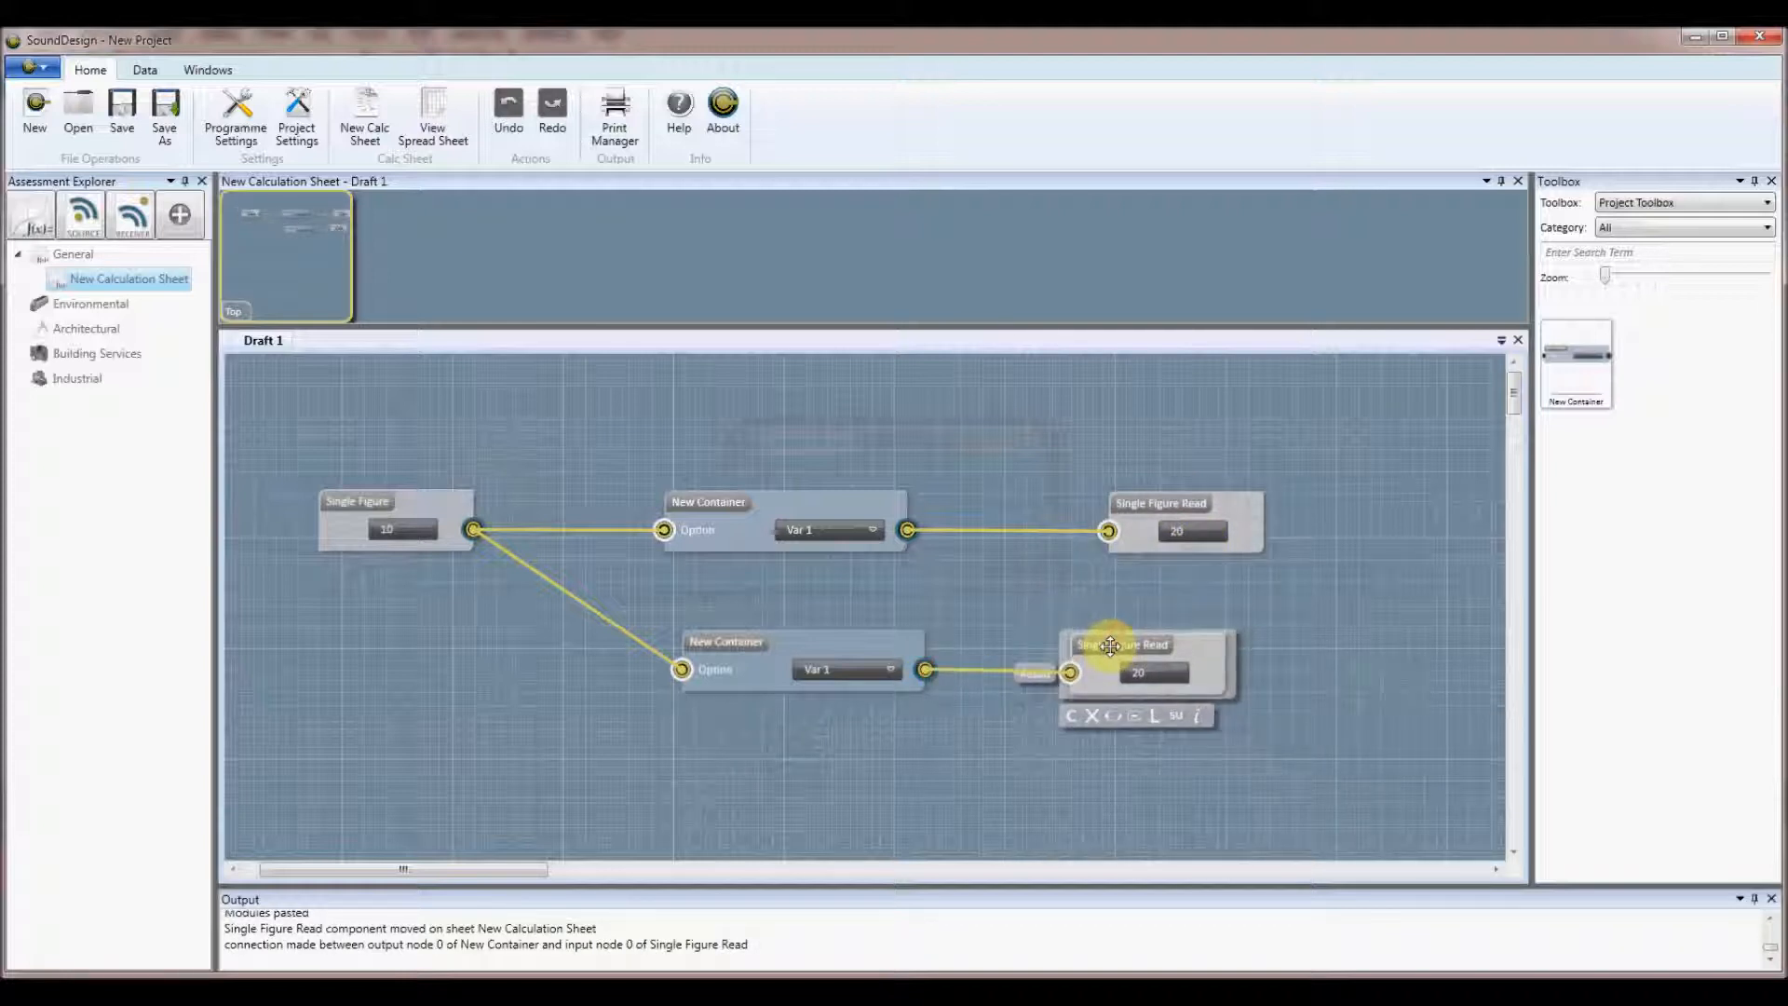
# - Switch the lower container's option to another variable and back to Var 1
pyautogui.click(847, 671)
pyautogui.click(826, 705)
pyautogui.click(838, 670)
pyautogui.click(820, 688)
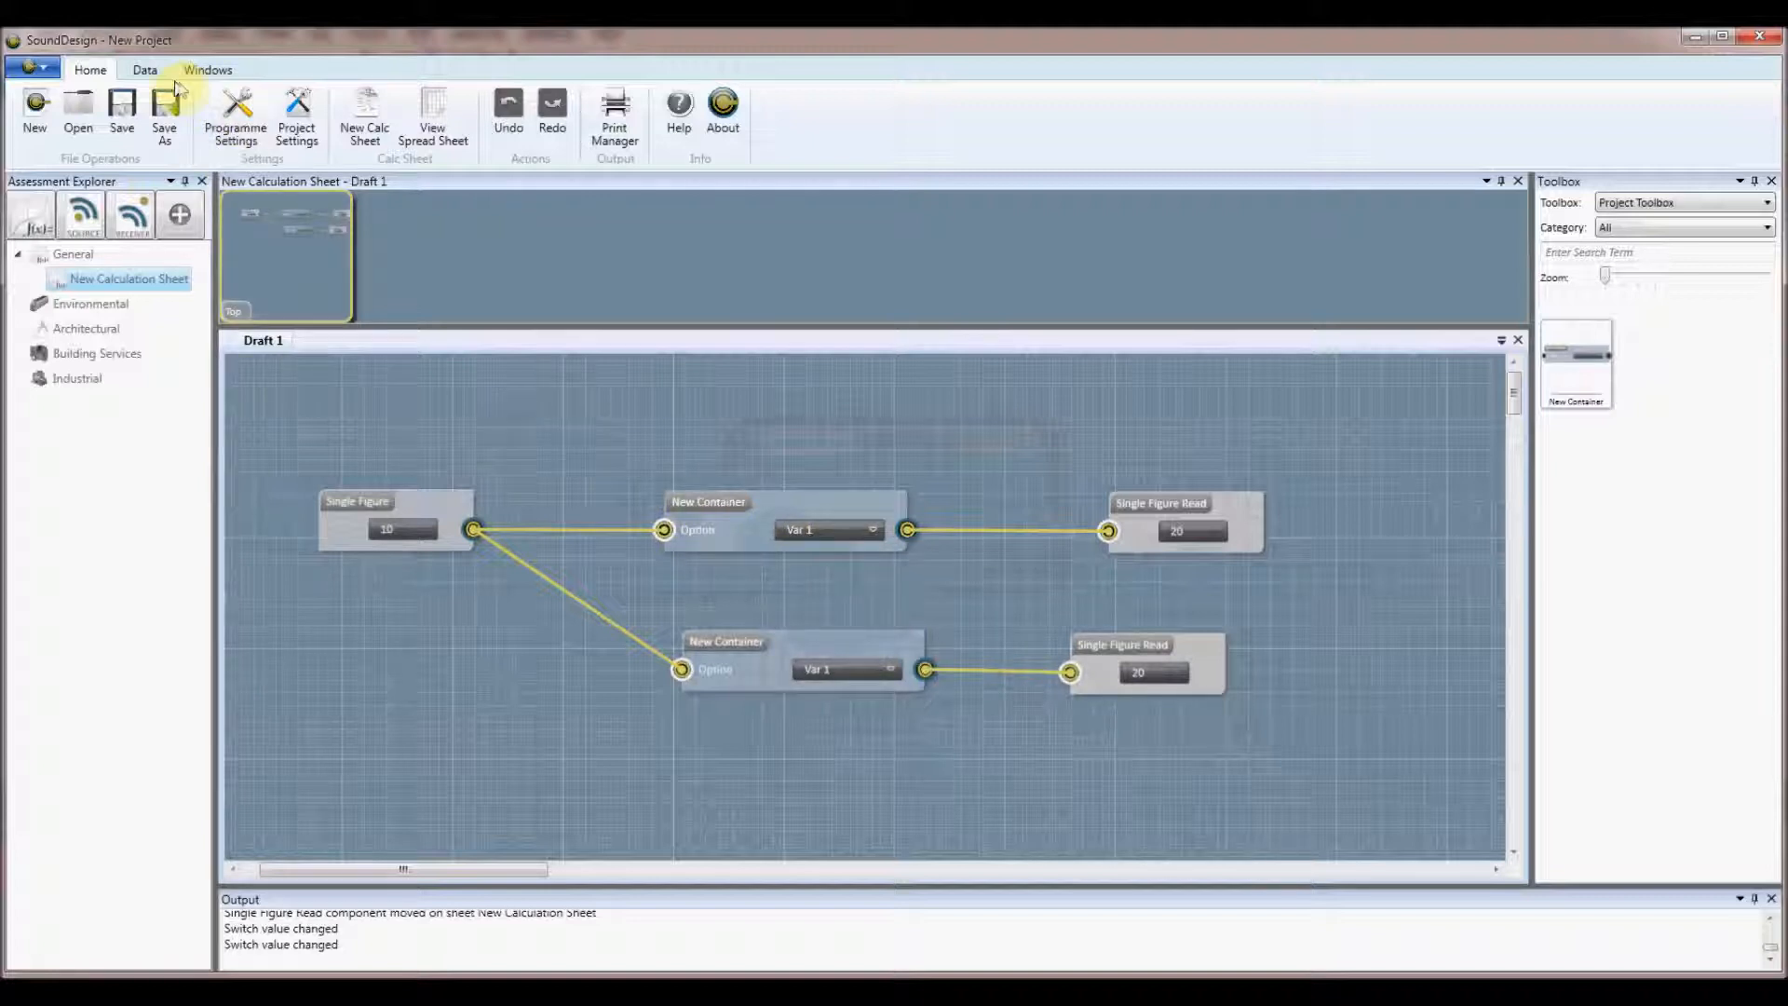
# - Create a new database named Test in the Database Manager and close its empty data explorer
pyautogui.click(147, 71)
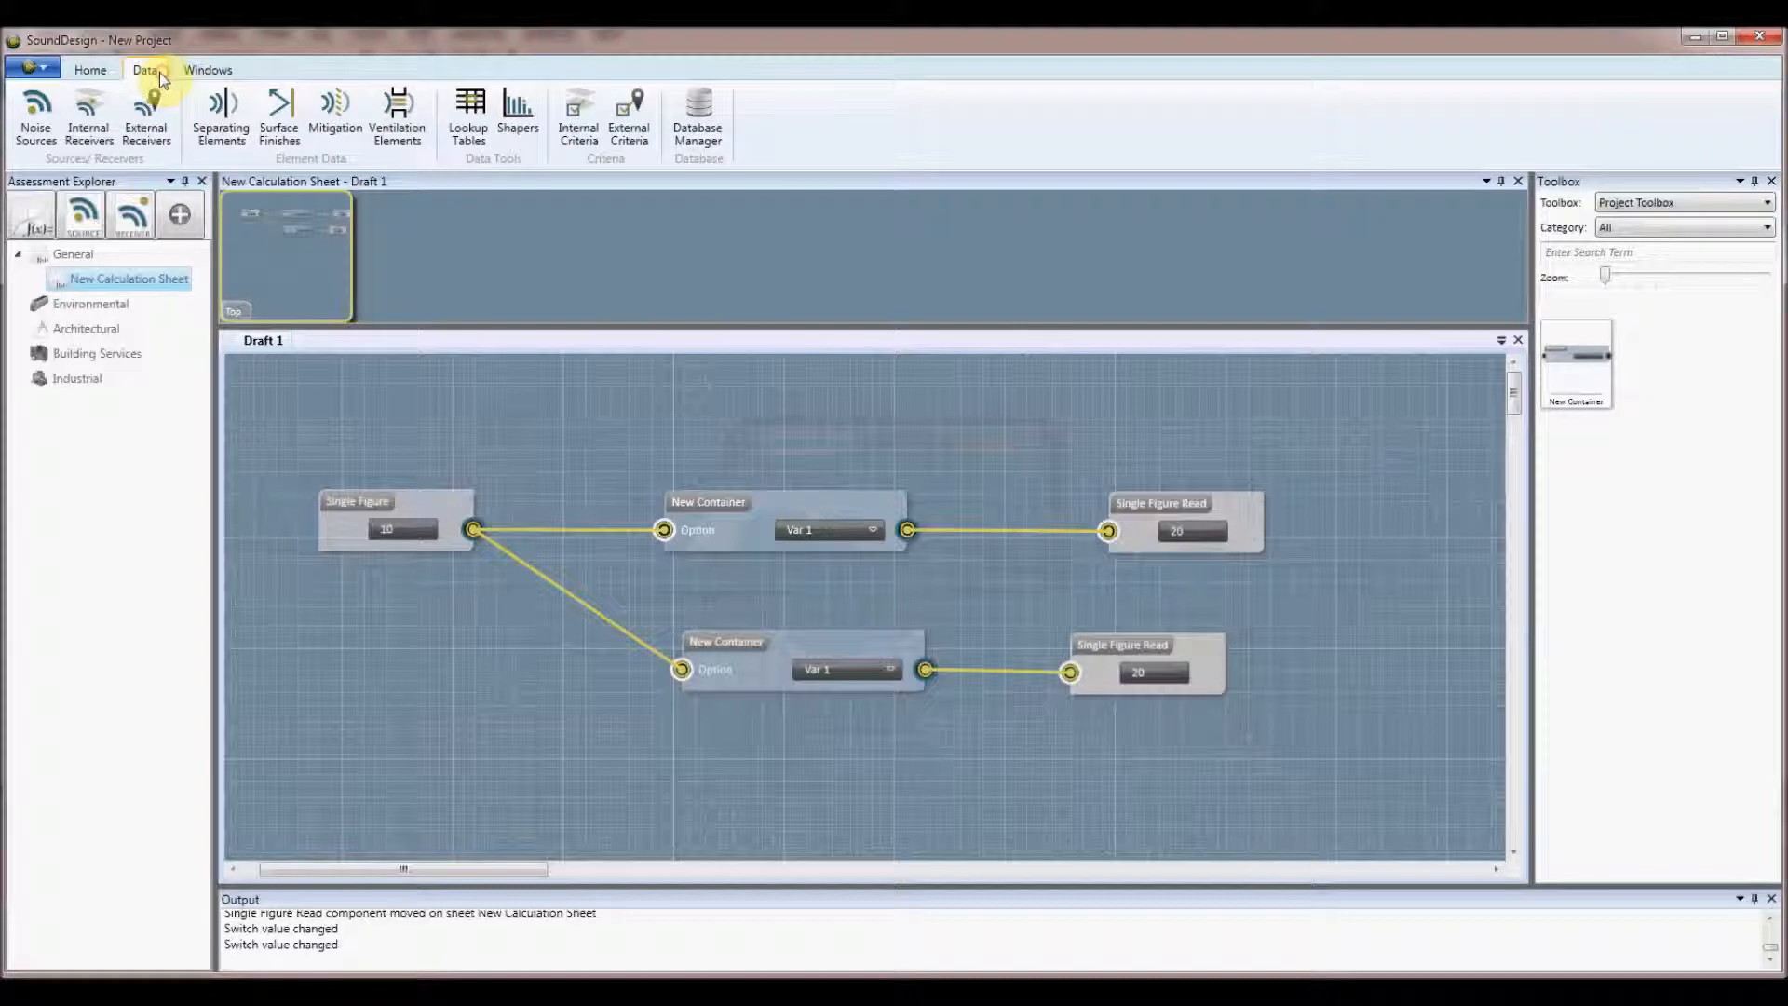
pyautogui.click(694, 126)
pyautogui.click(473, 378)
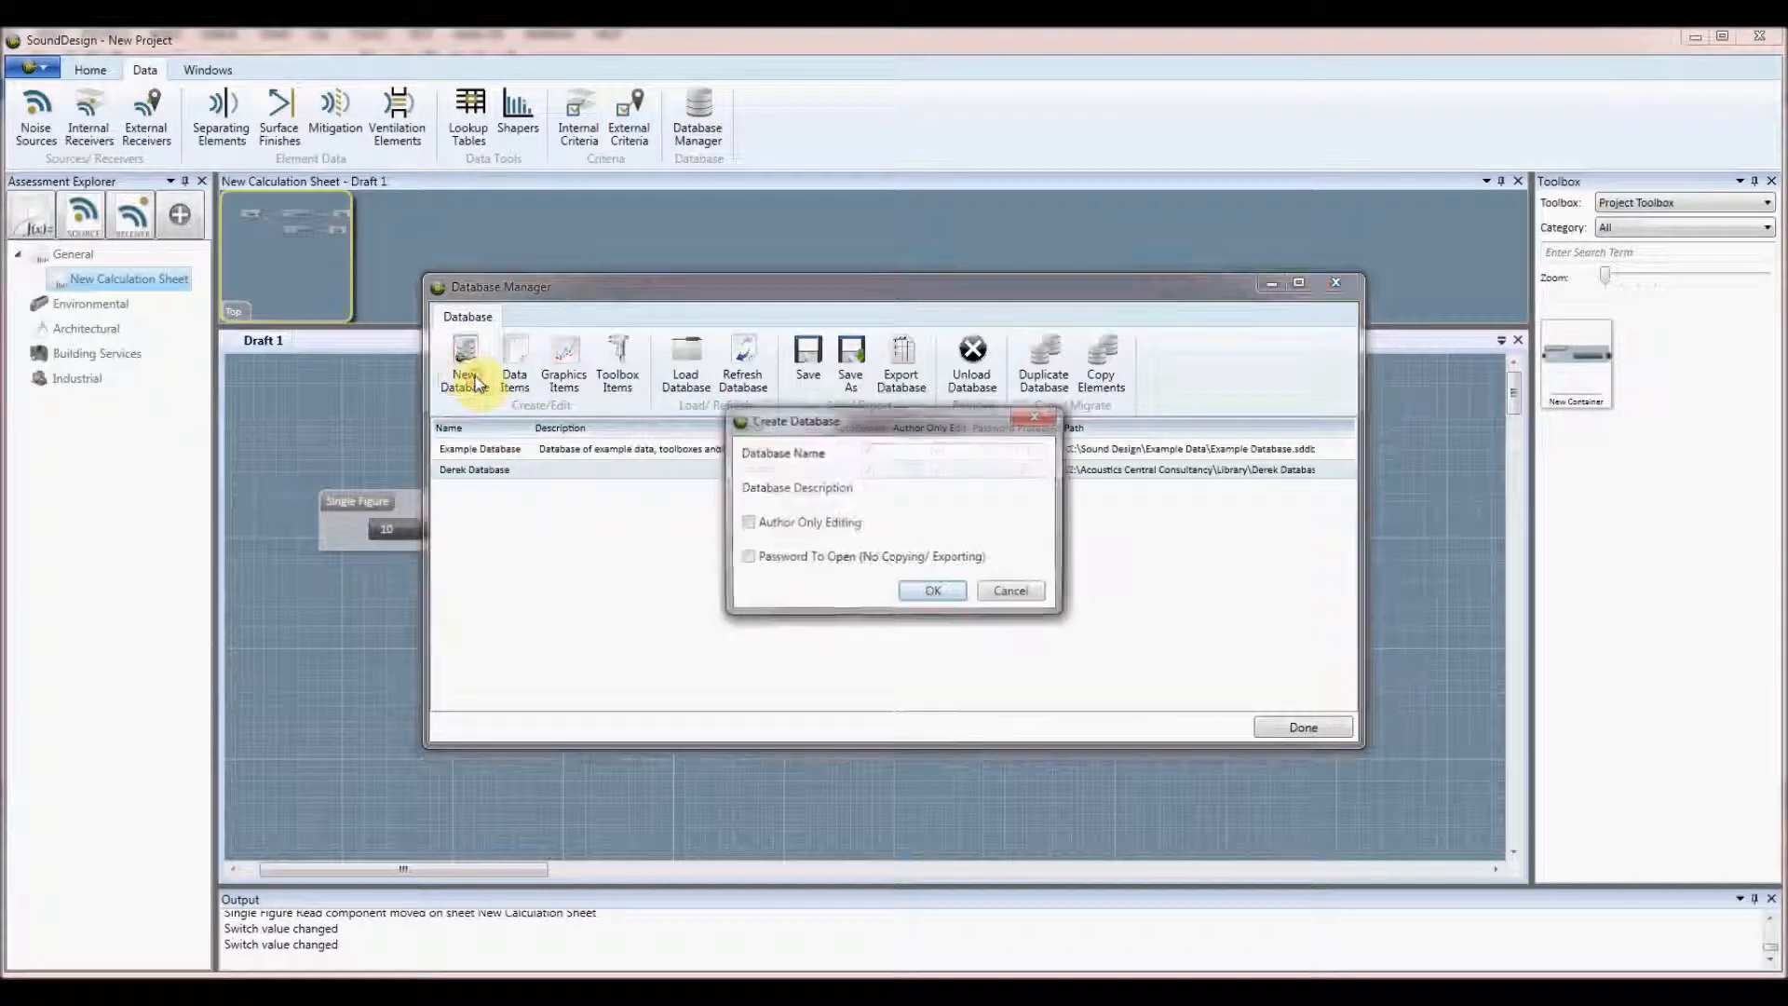
pyautogui.click(931, 455)
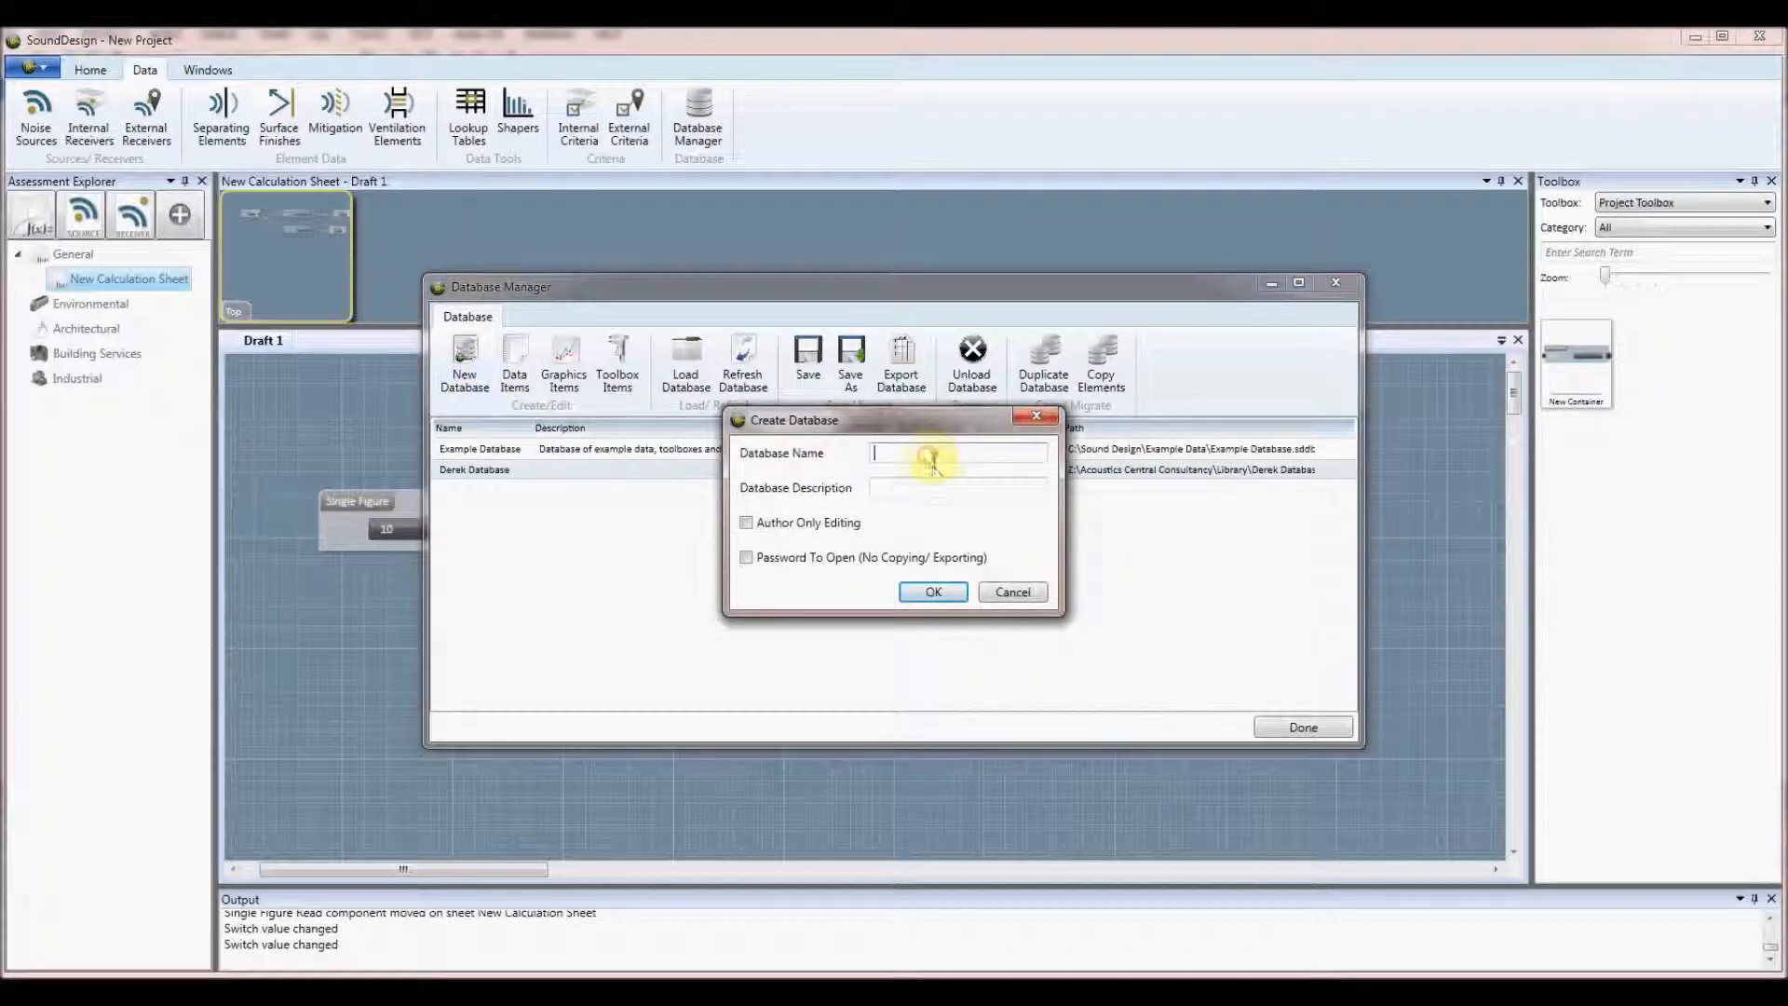
pyautogui.write('Test')
pyautogui.click(932, 591)
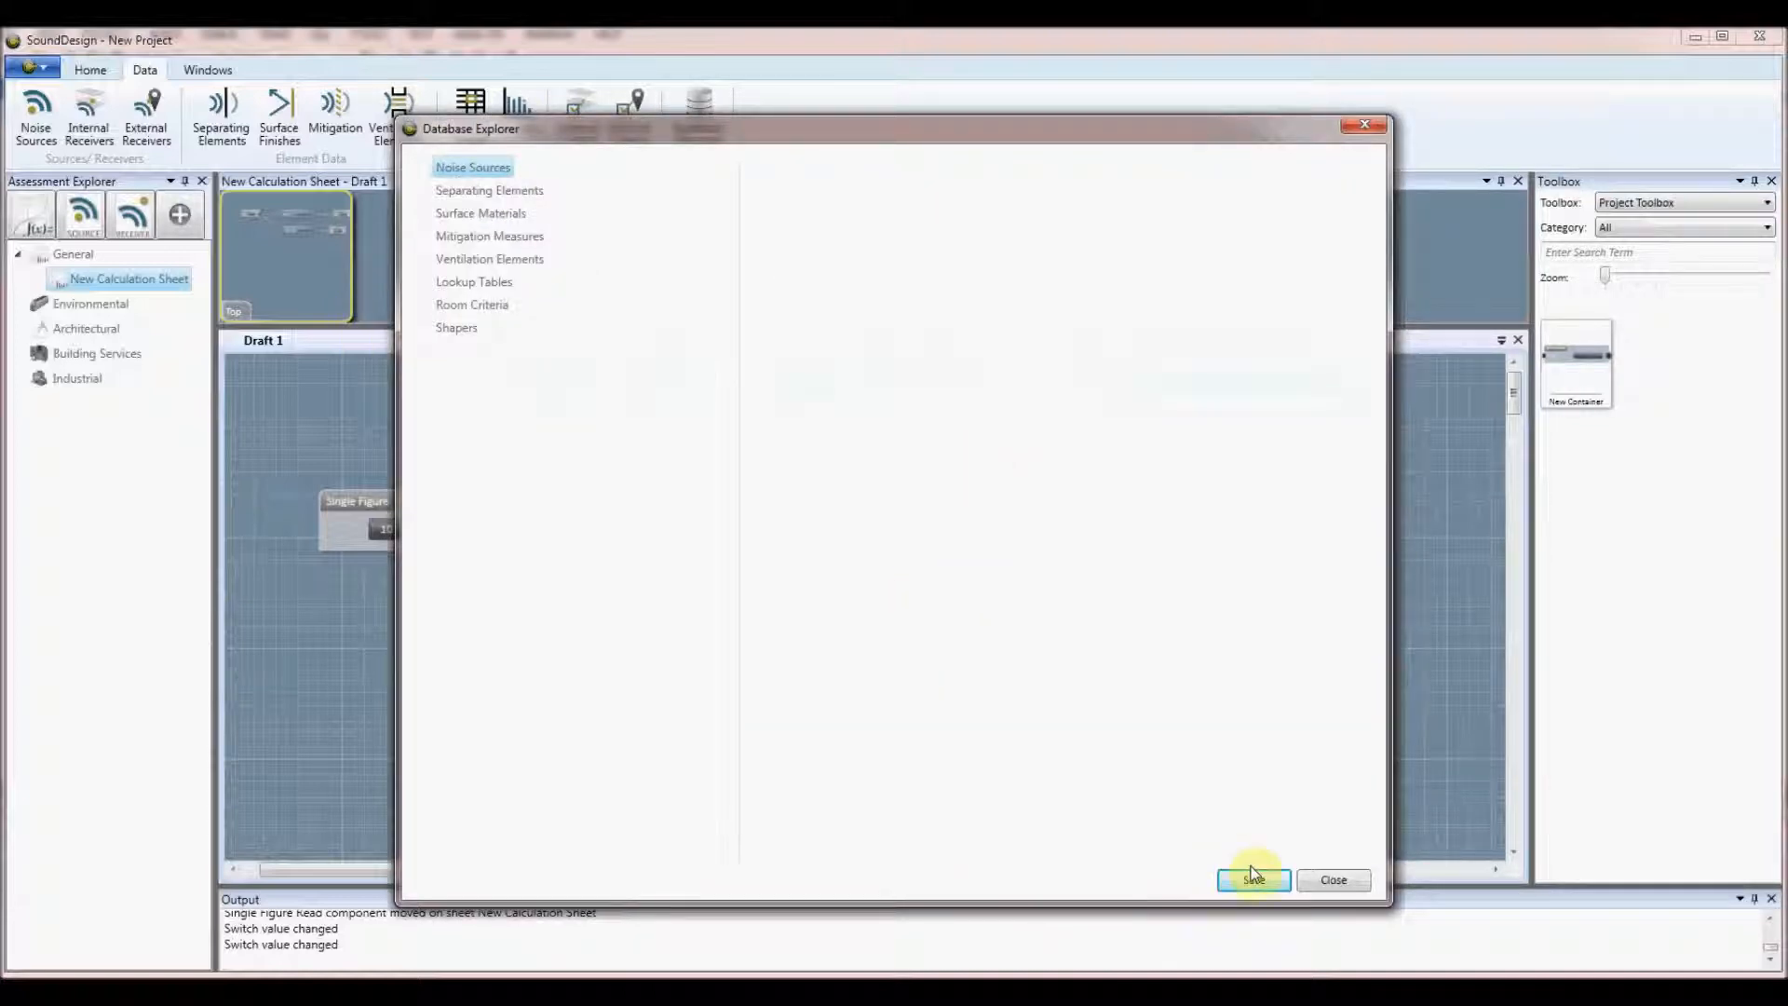
pyautogui.click(1317, 885)
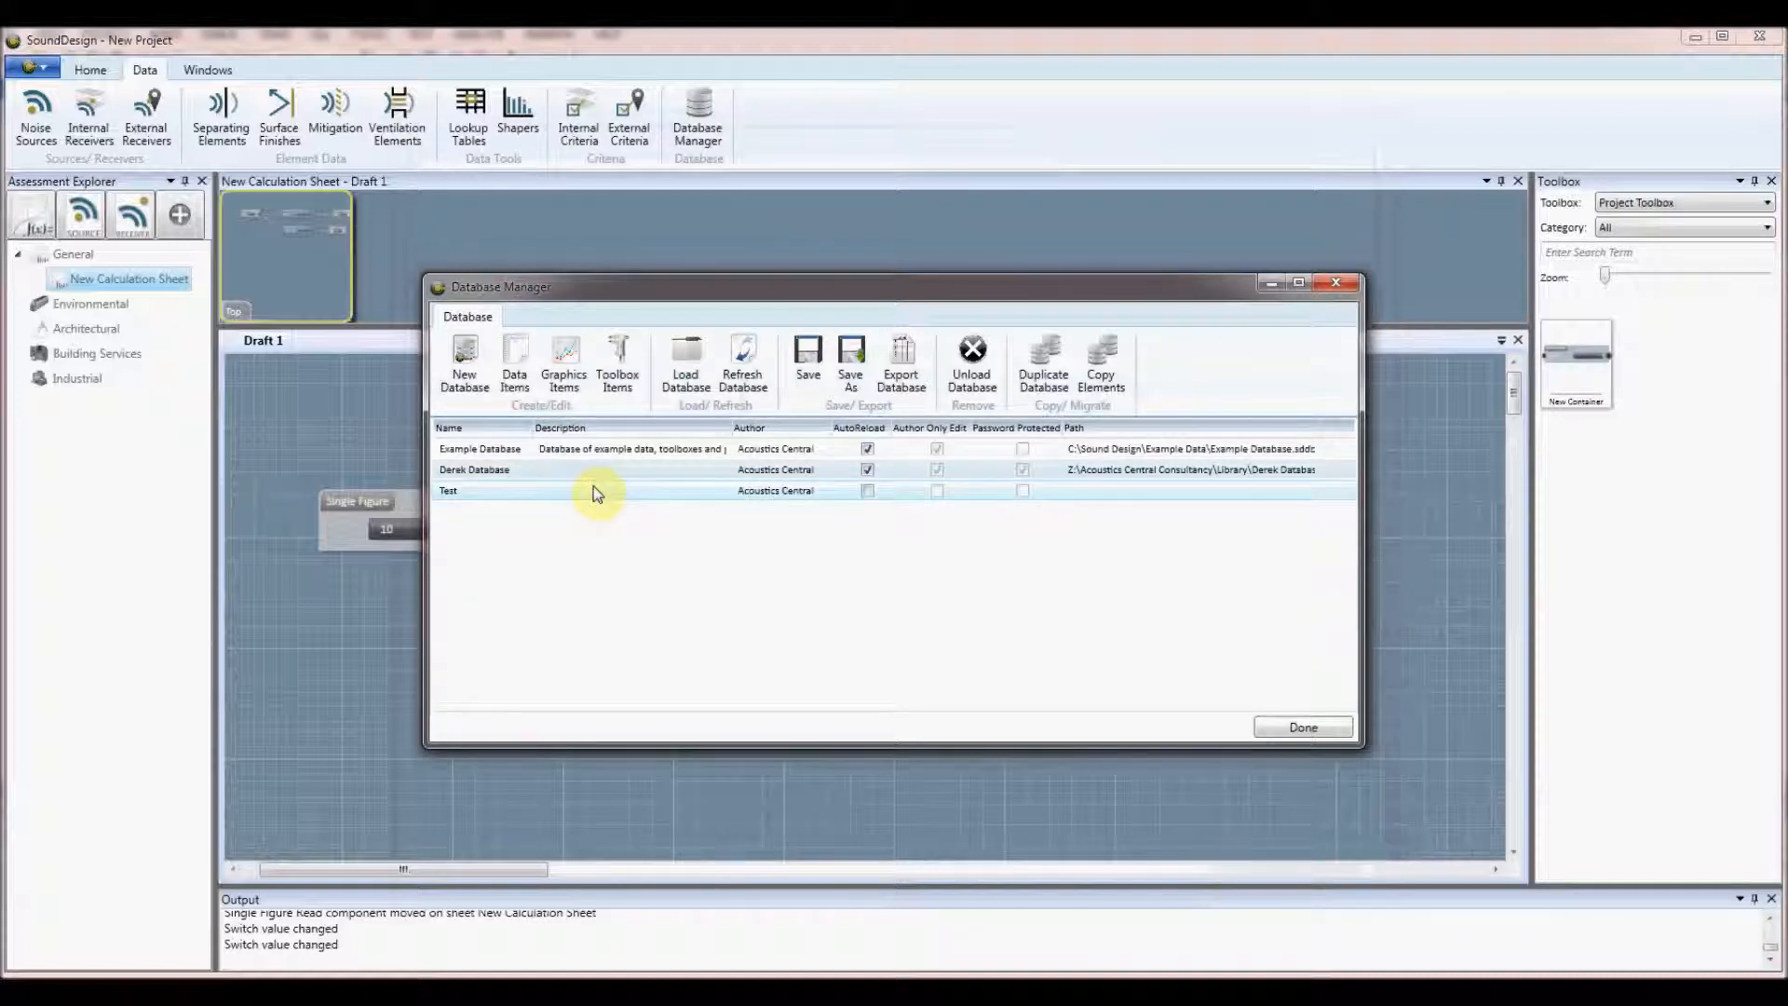
# - Add a toolbox named Example to the Test database, save it and close the Database Manager
pyautogui.click(617, 361)
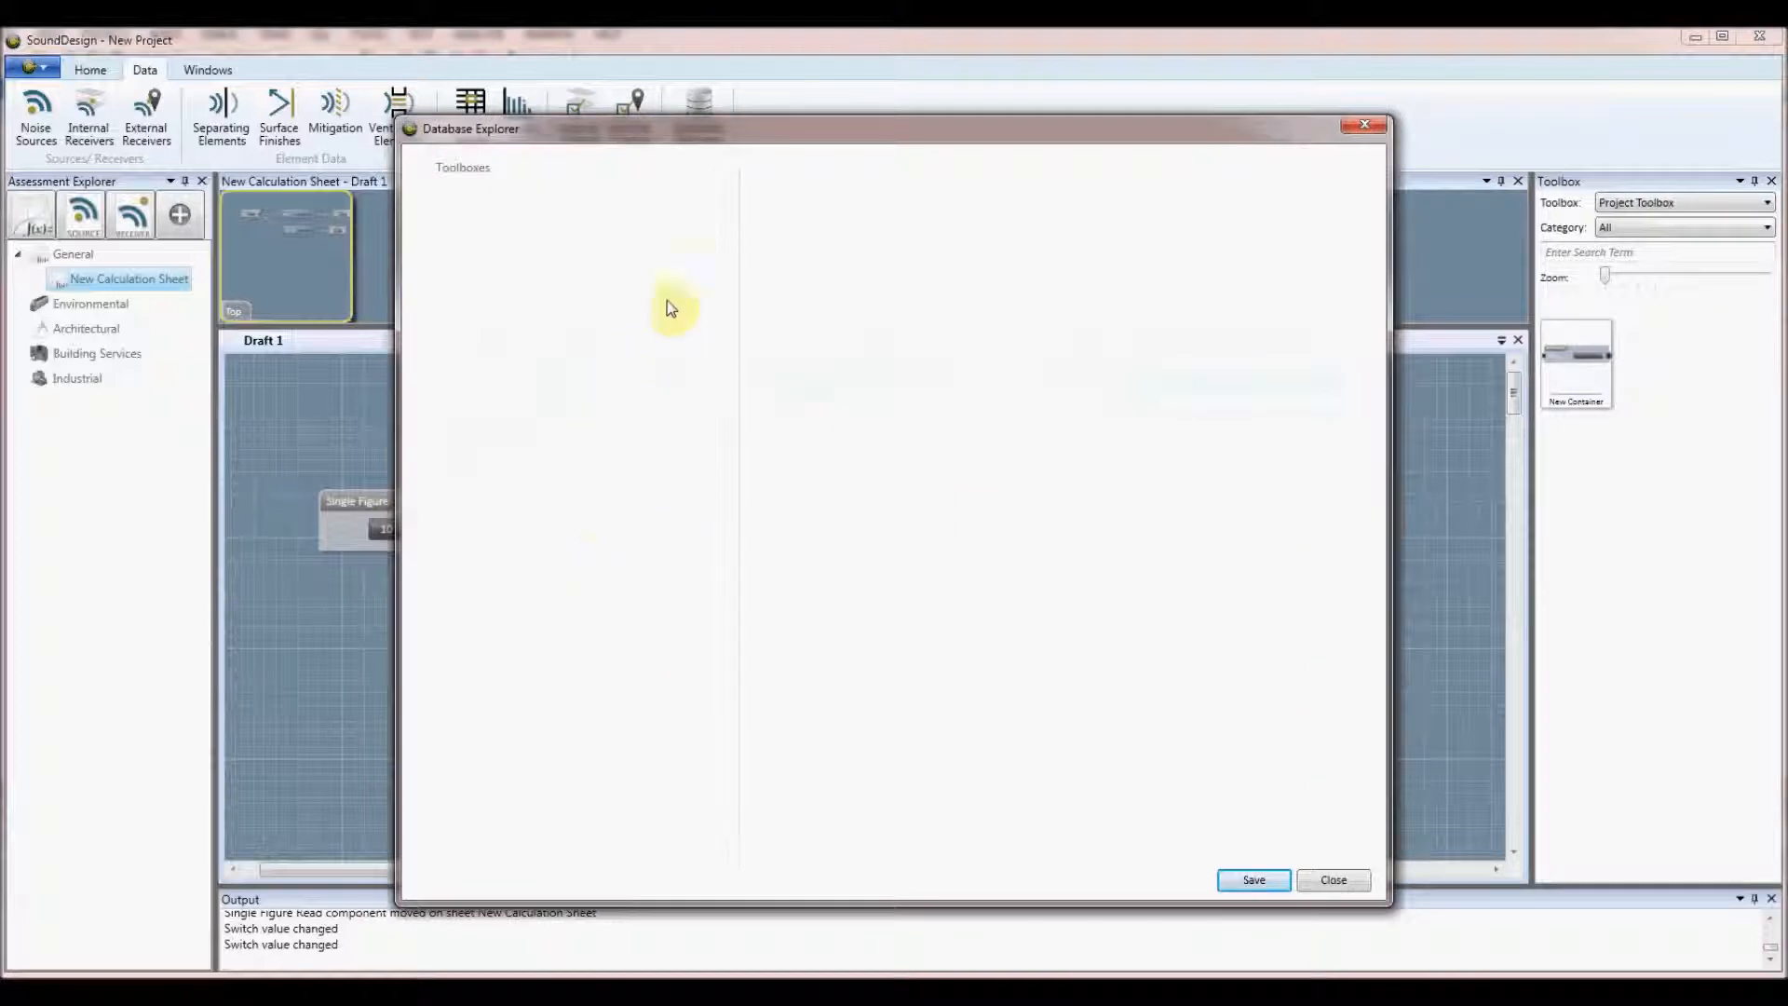
pyautogui.doubleClick(465, 169)
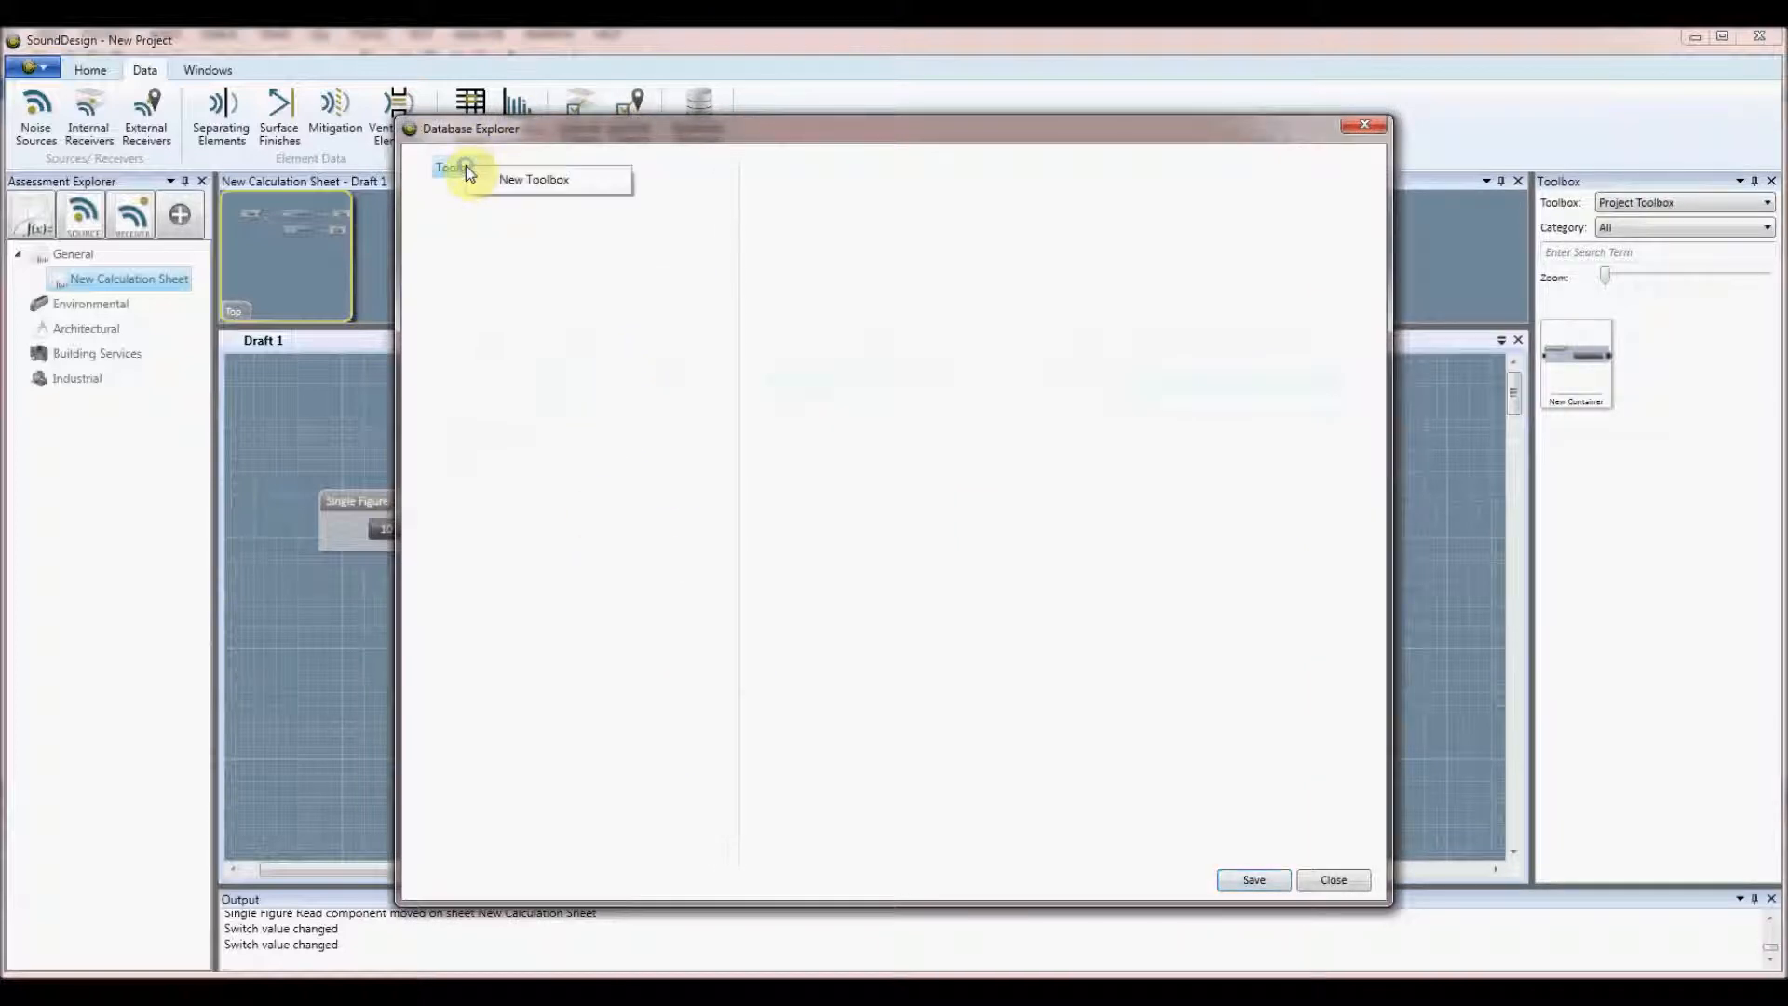
pyautogui.click(557, 179)
pyautogui.click(876, 191)
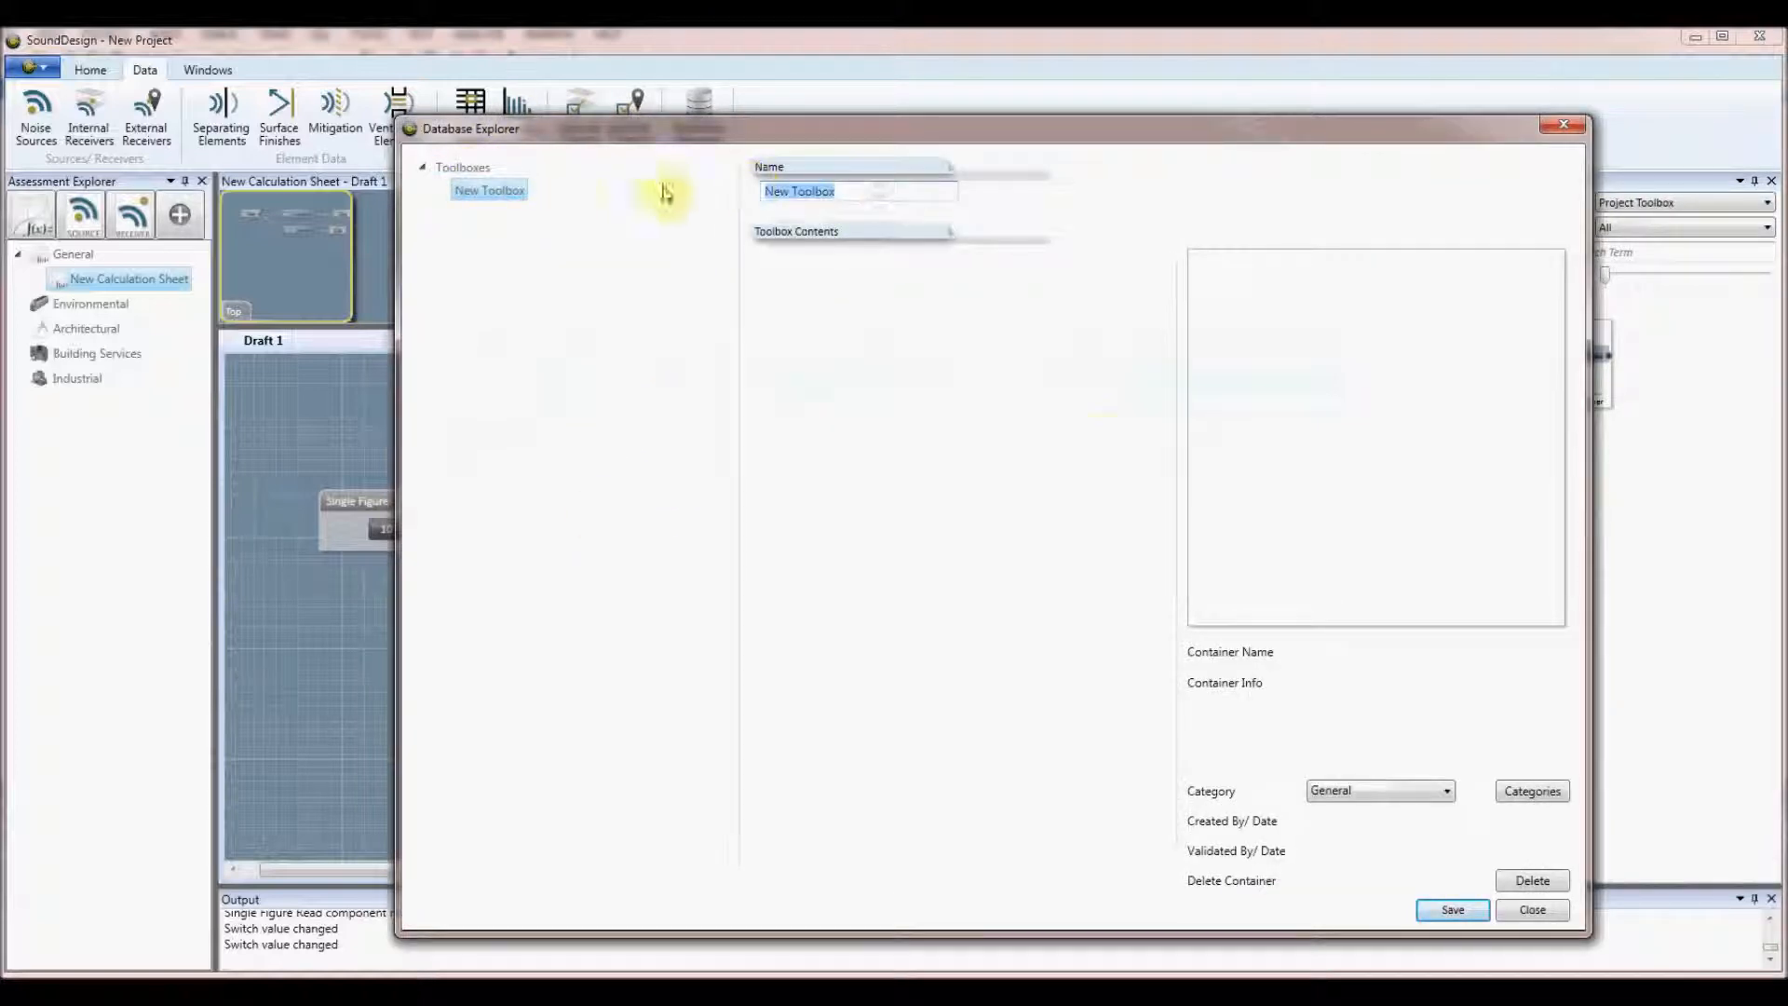
pyautogui.write('Example')
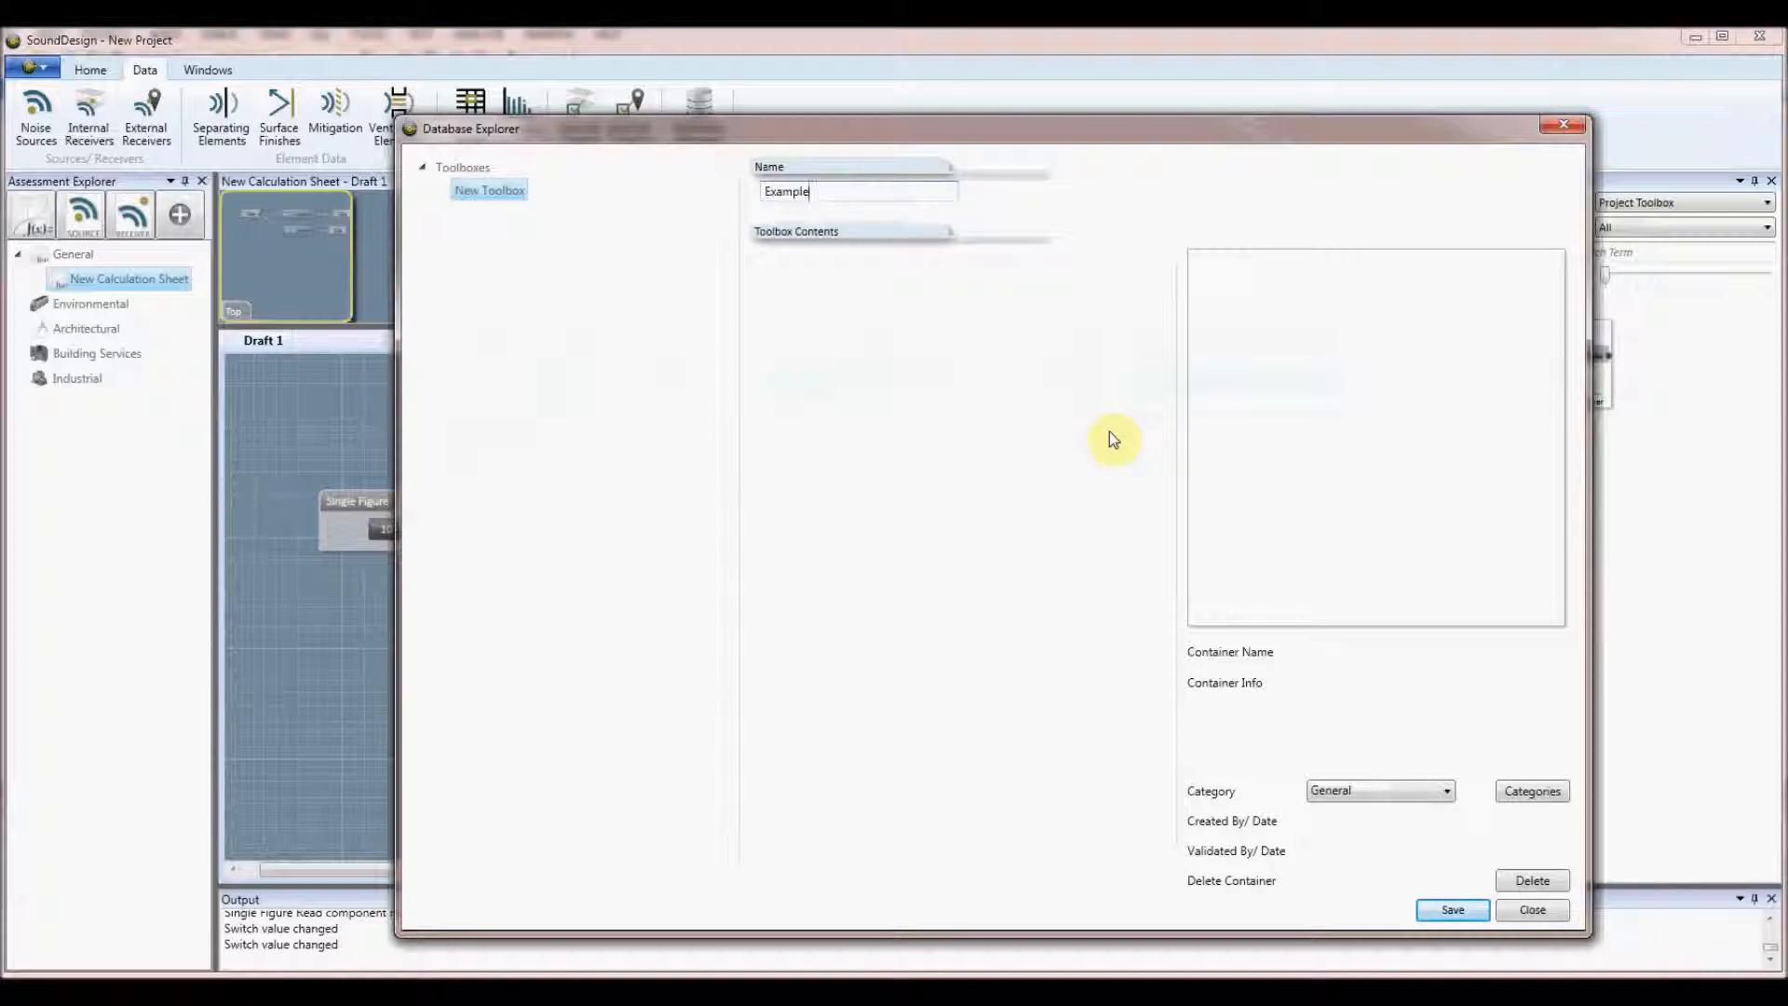
pyautogui.click(1455, 910)
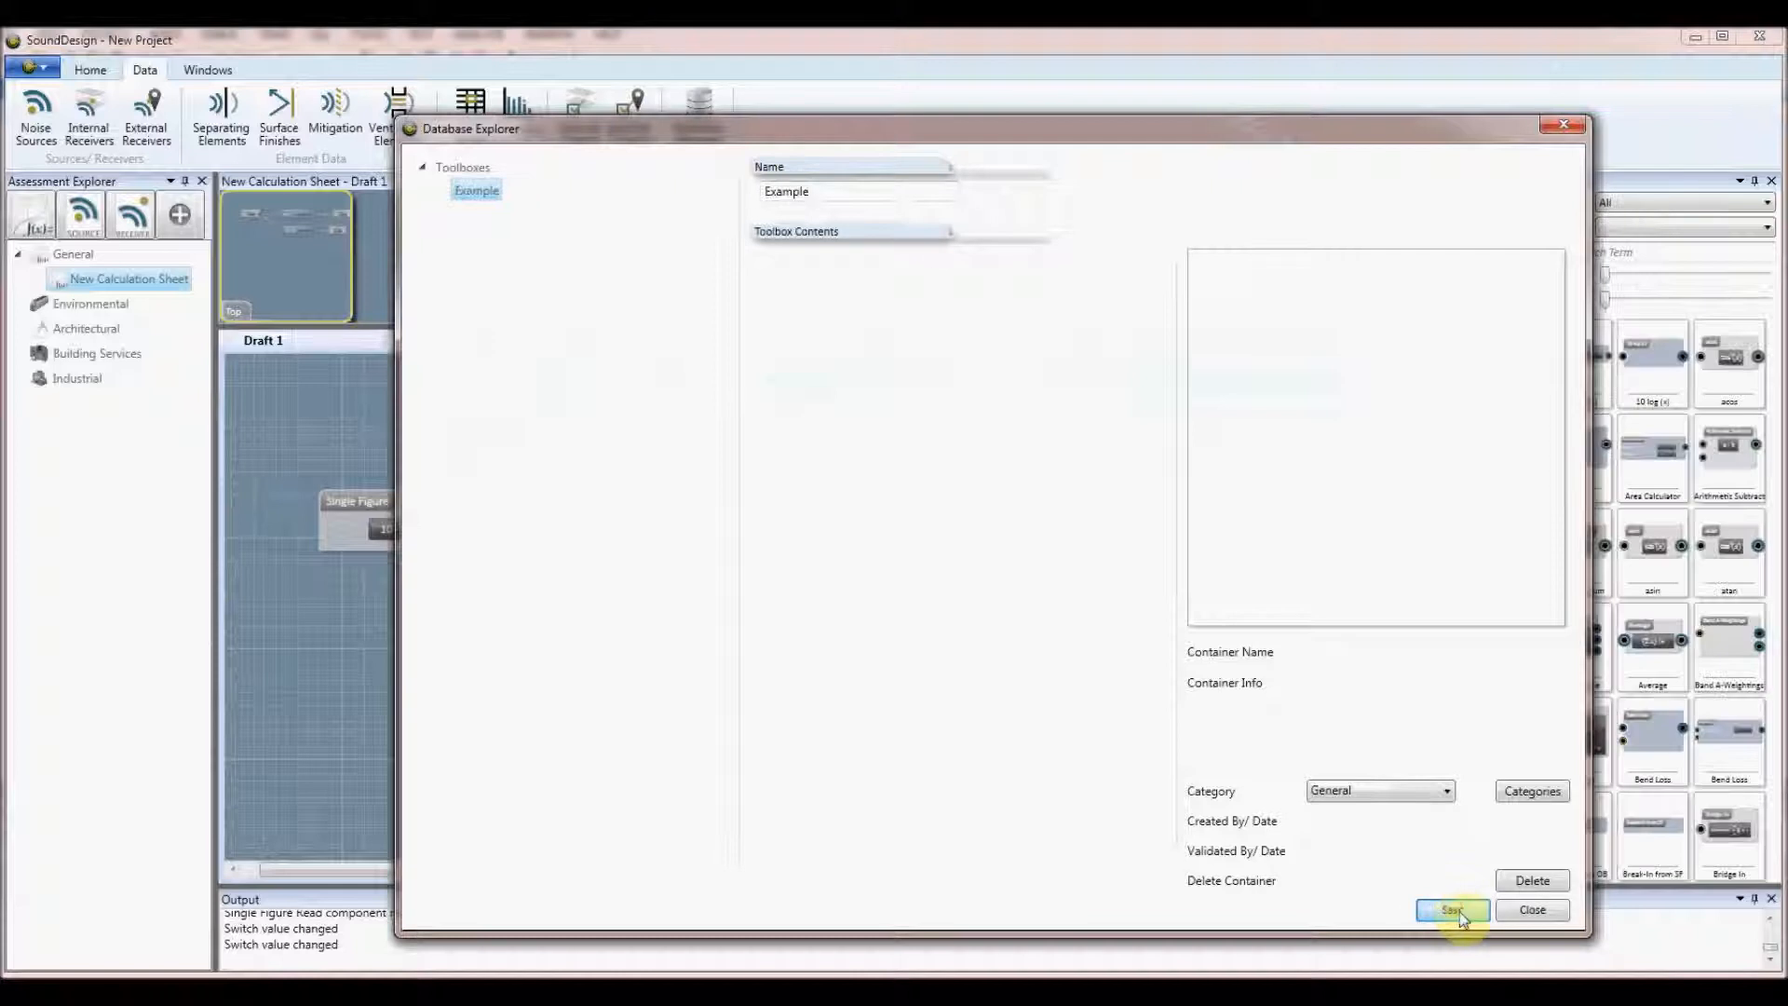
pyautogui.click(1530, 911)
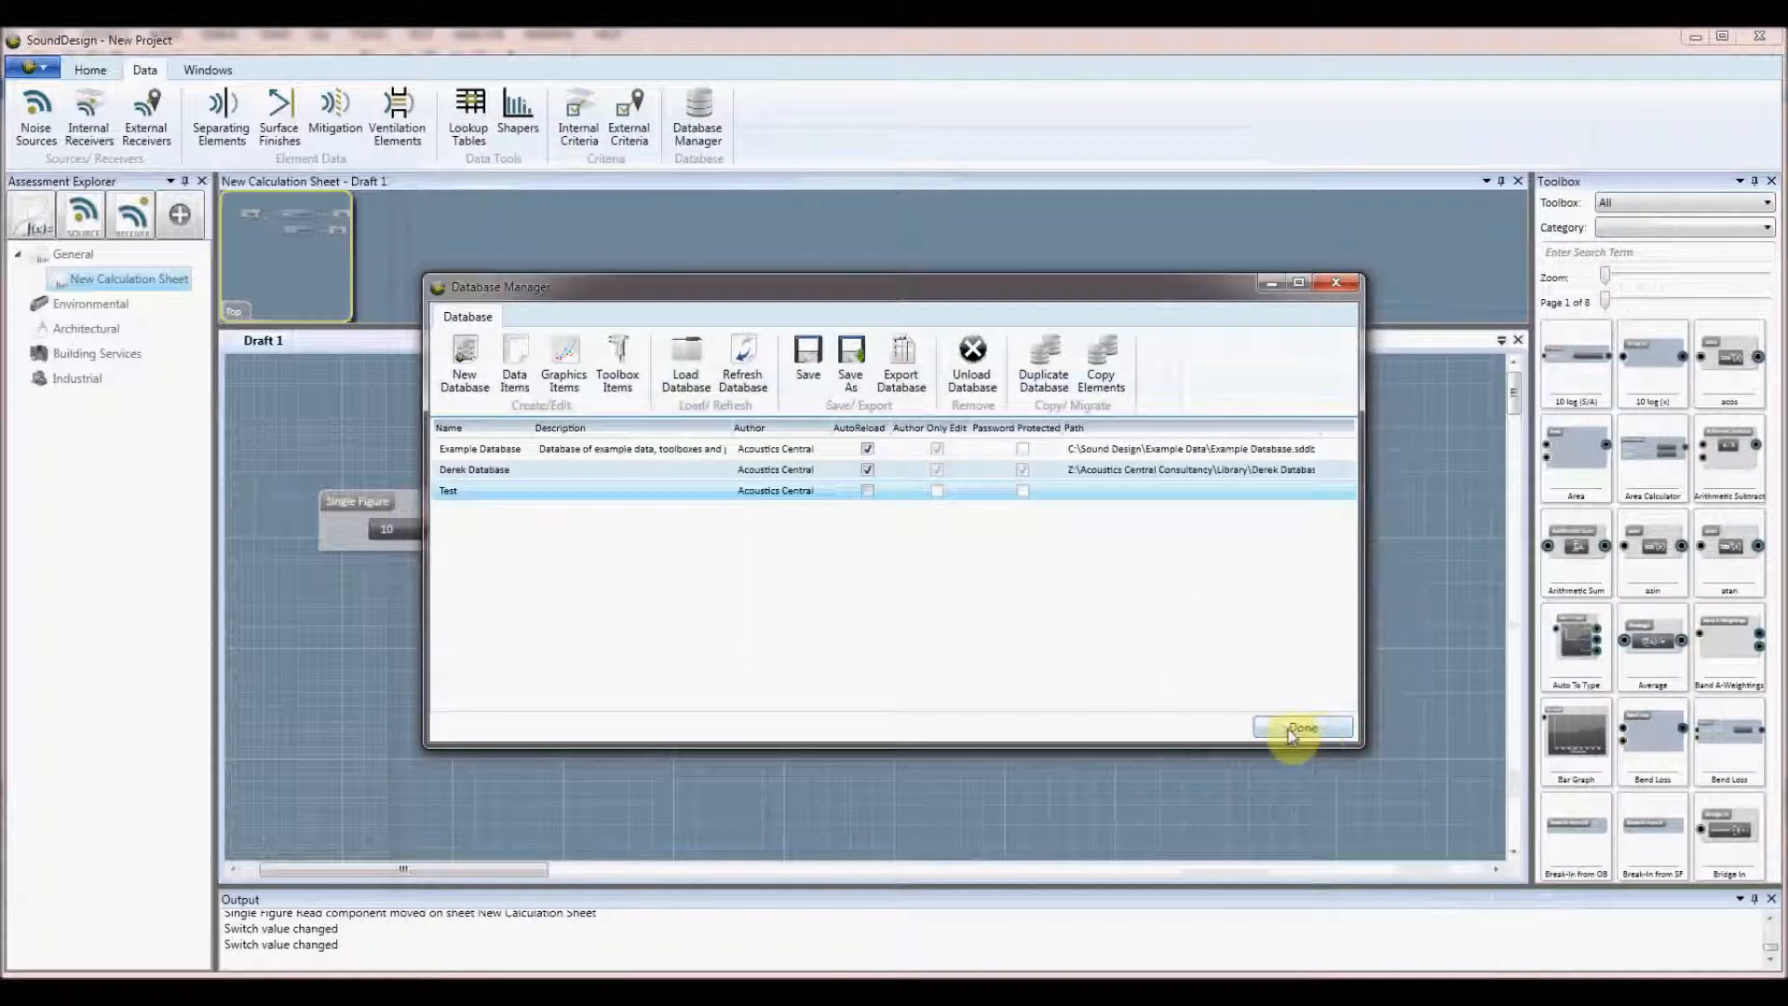
pyautogui.click(492, 497)
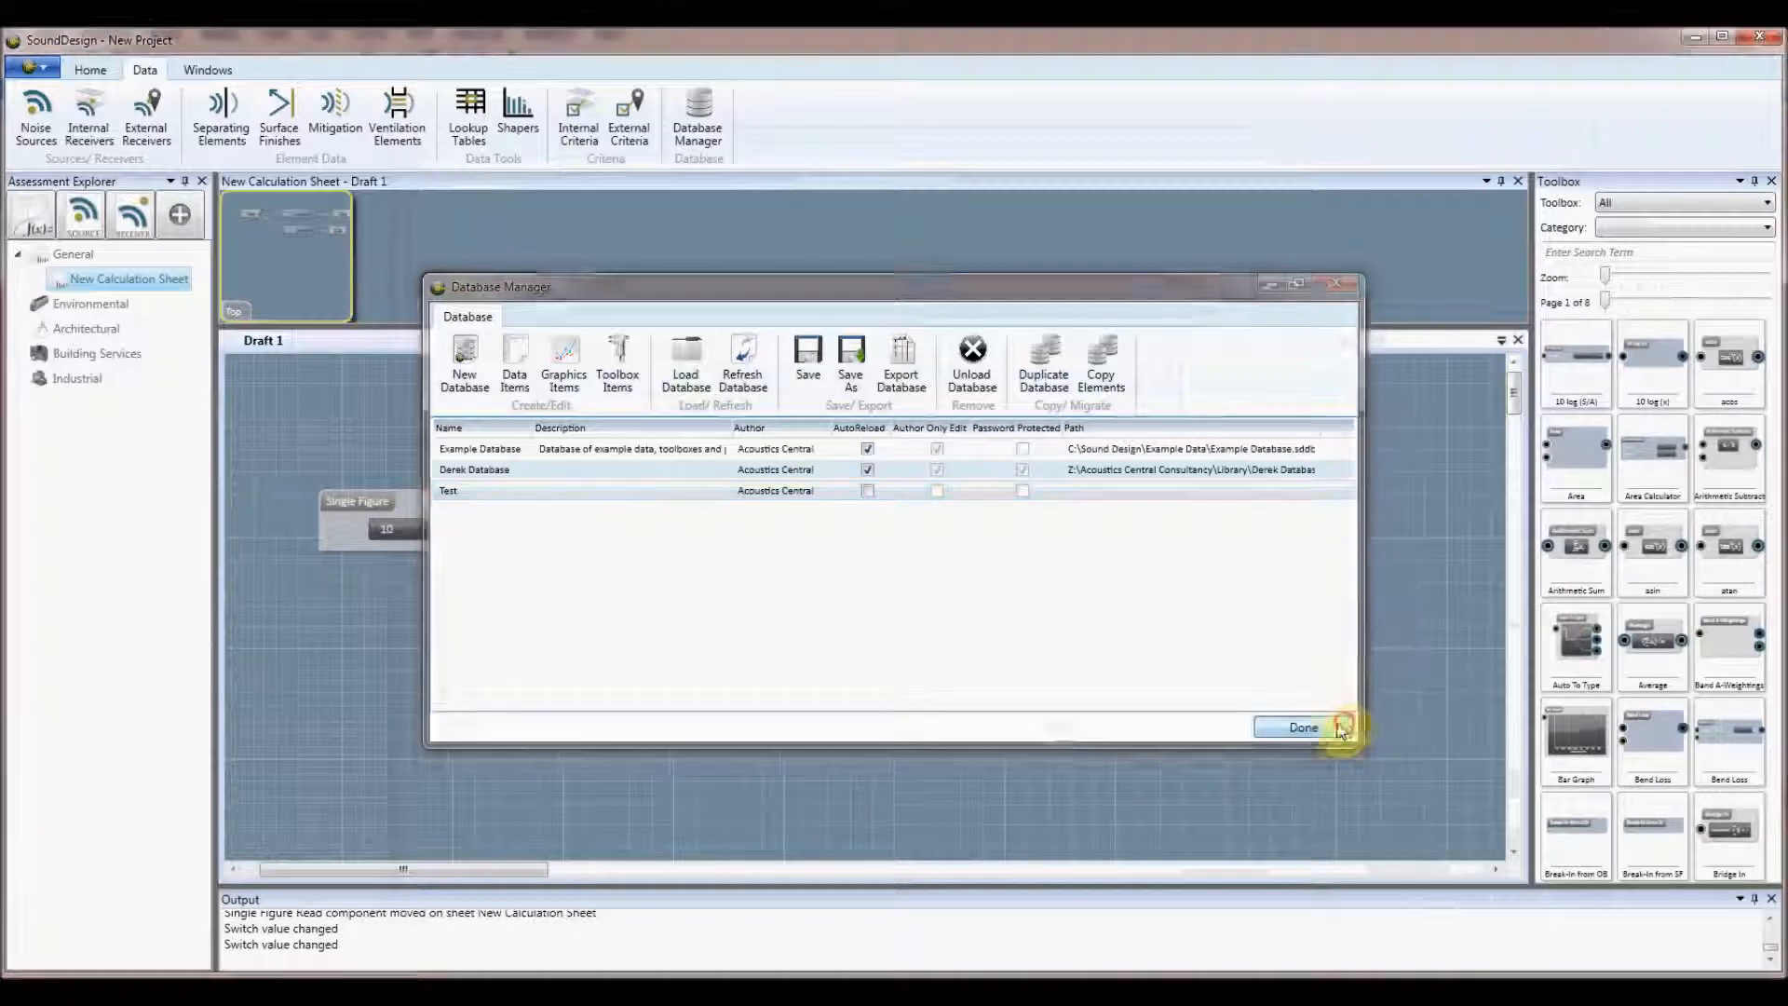
pyautogui.click(1348, 730)
# - Add the lower New Container module to the Example toolbox
pyautogui.moveTo(750, 634)
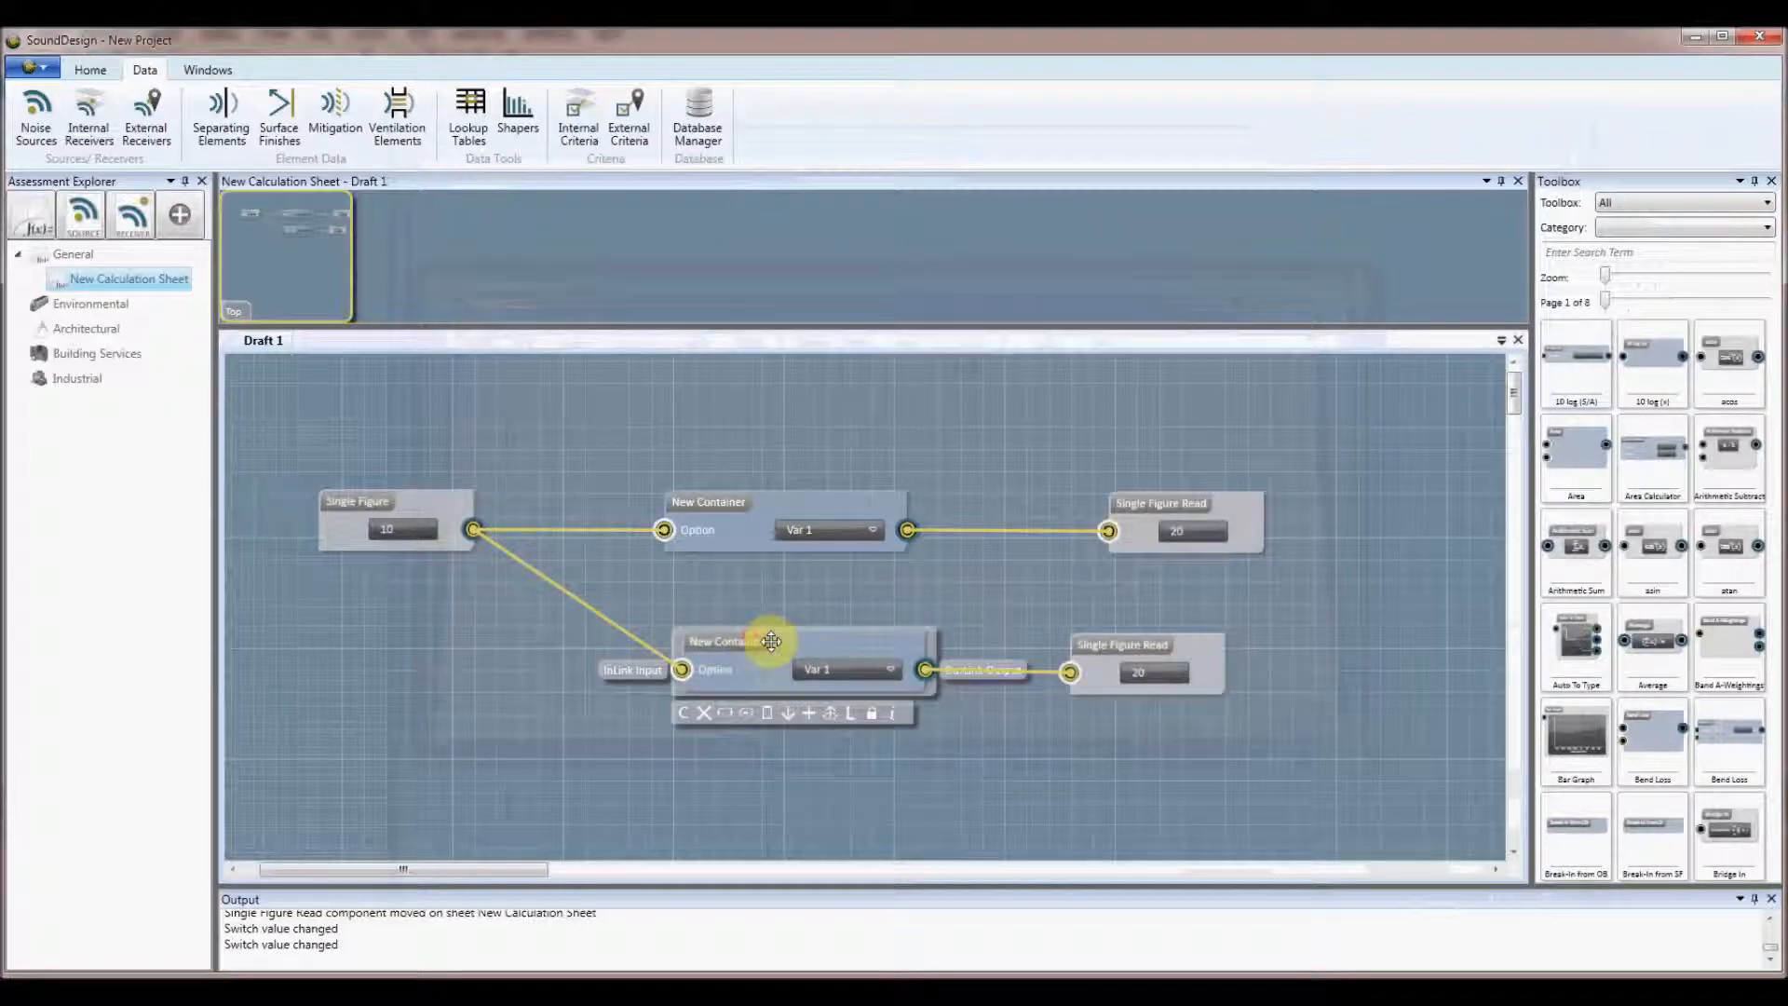
pyautogui.click(806, 715)
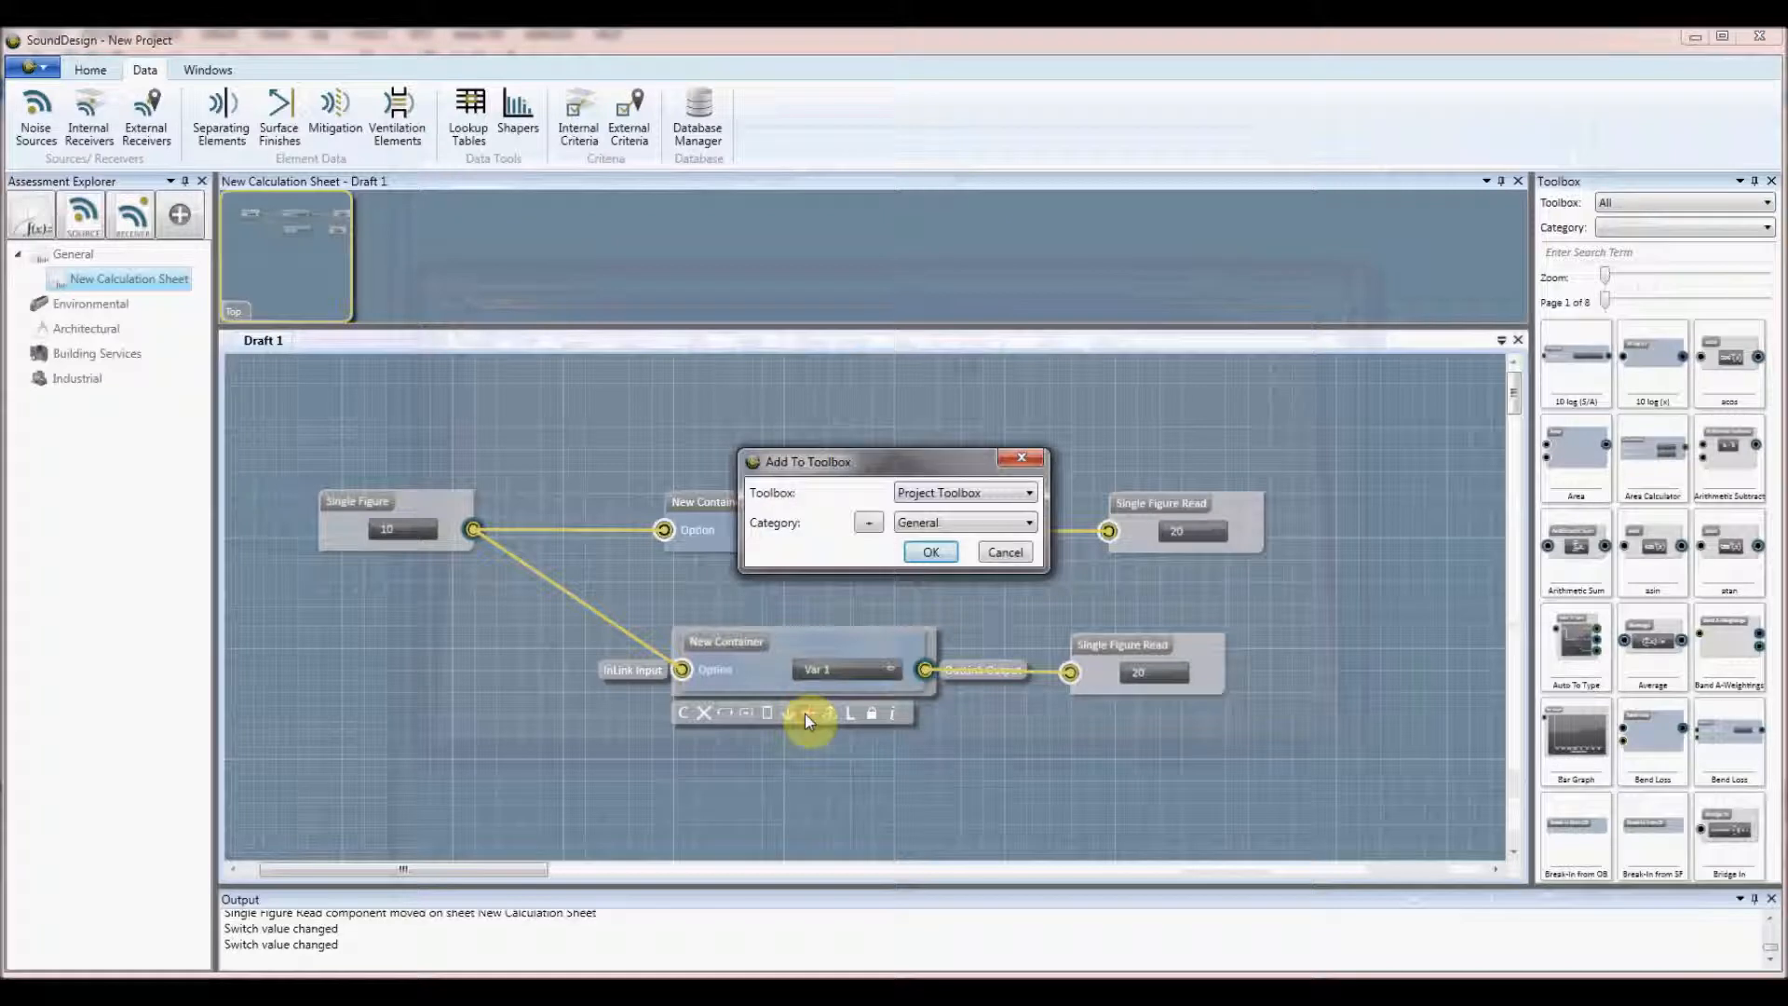
pyautogui.click(931, 494)
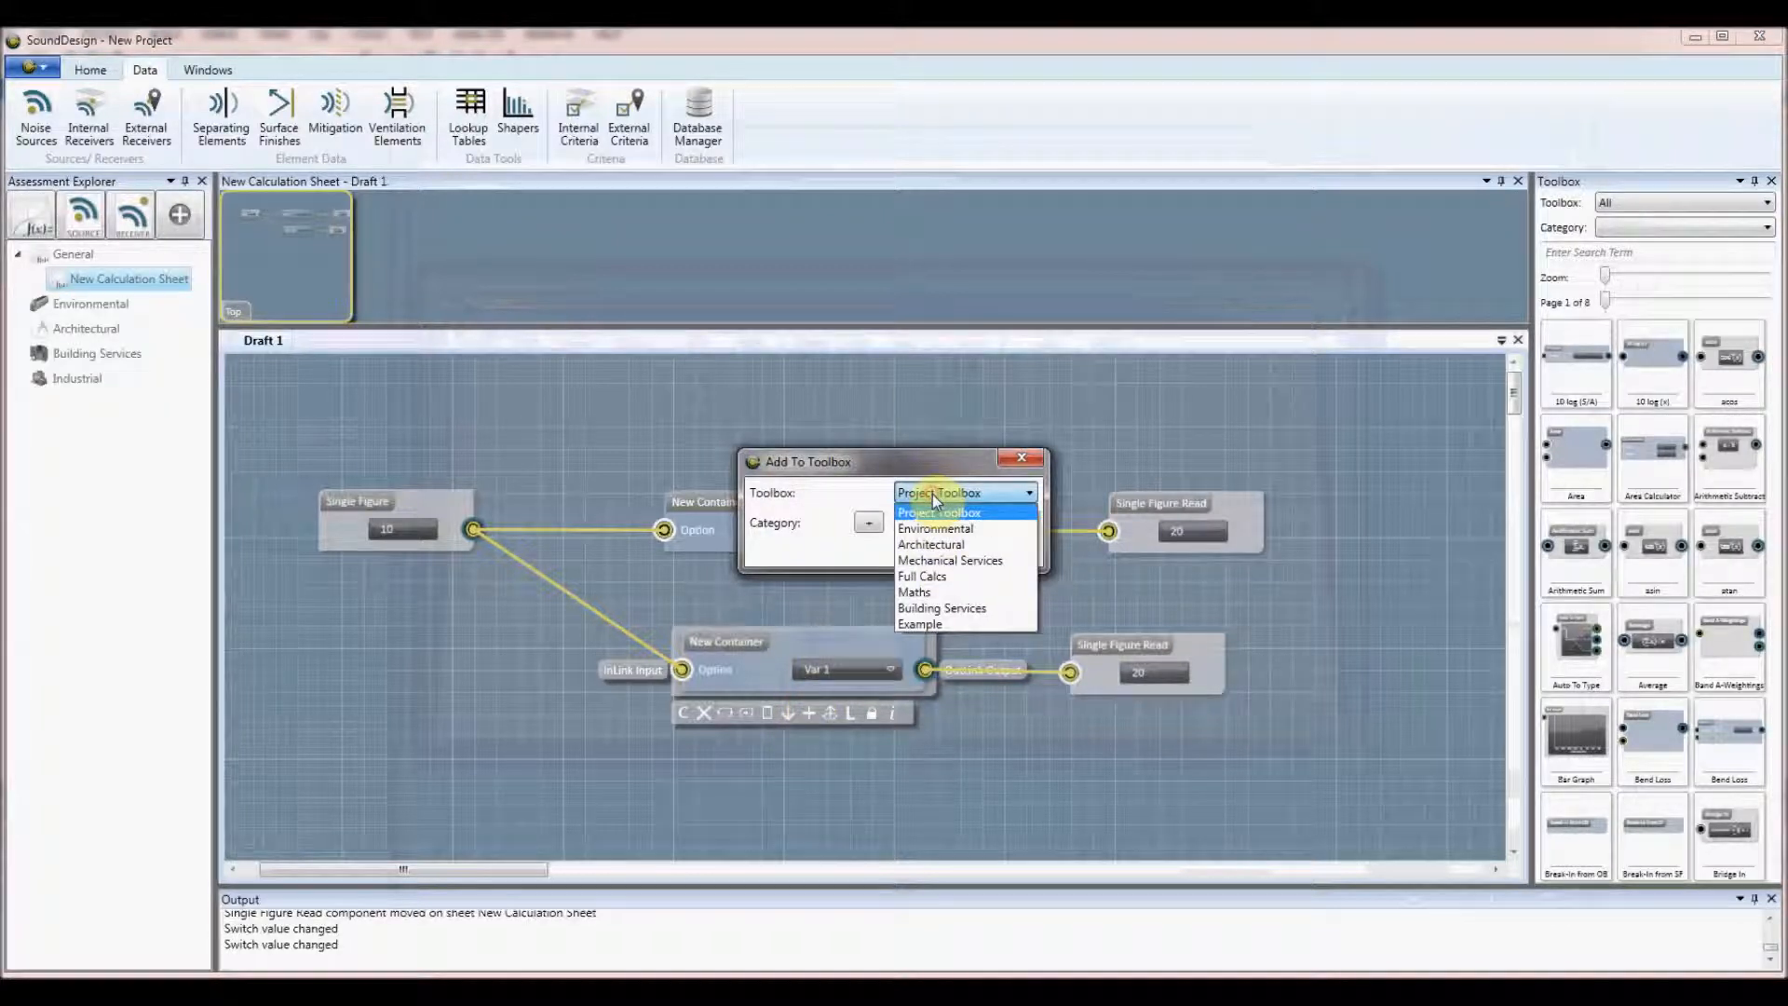
pyautogui.click(929, 624)
pyautogui.click(933, 557)
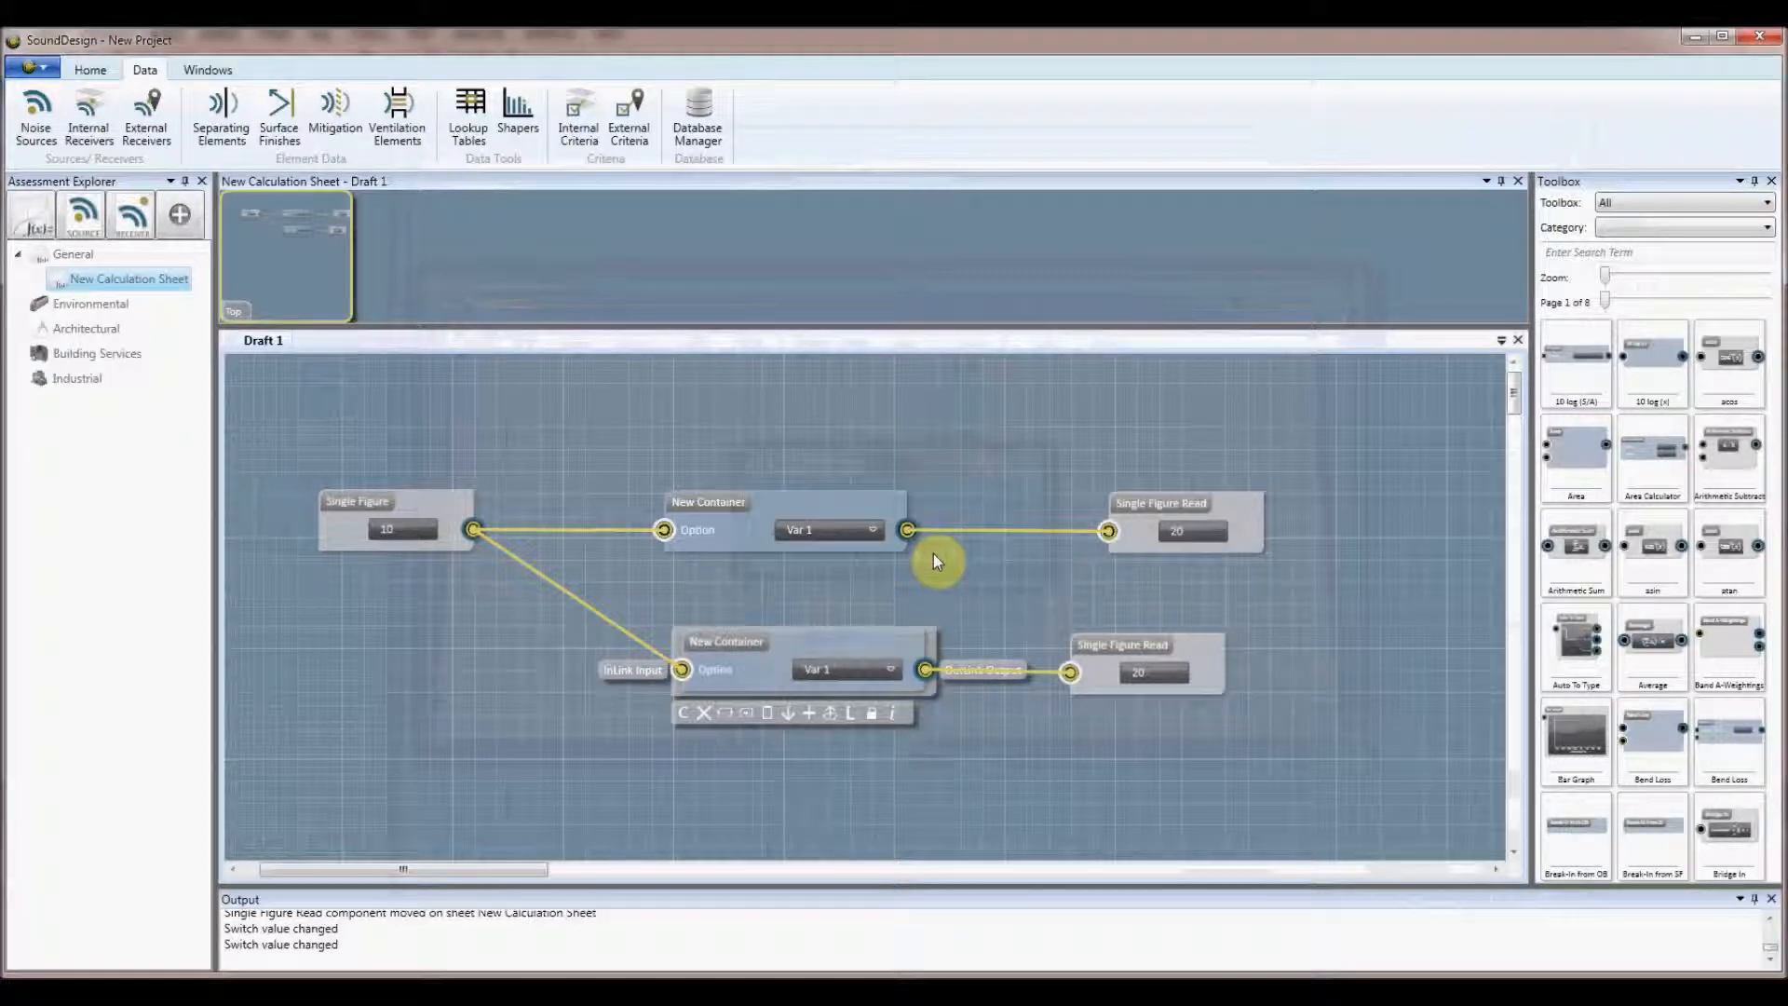
# - Examine the New Container module stored in the Test database's Example toolbox, then close the toolbox explorer
pyautogui.click(701, 113)
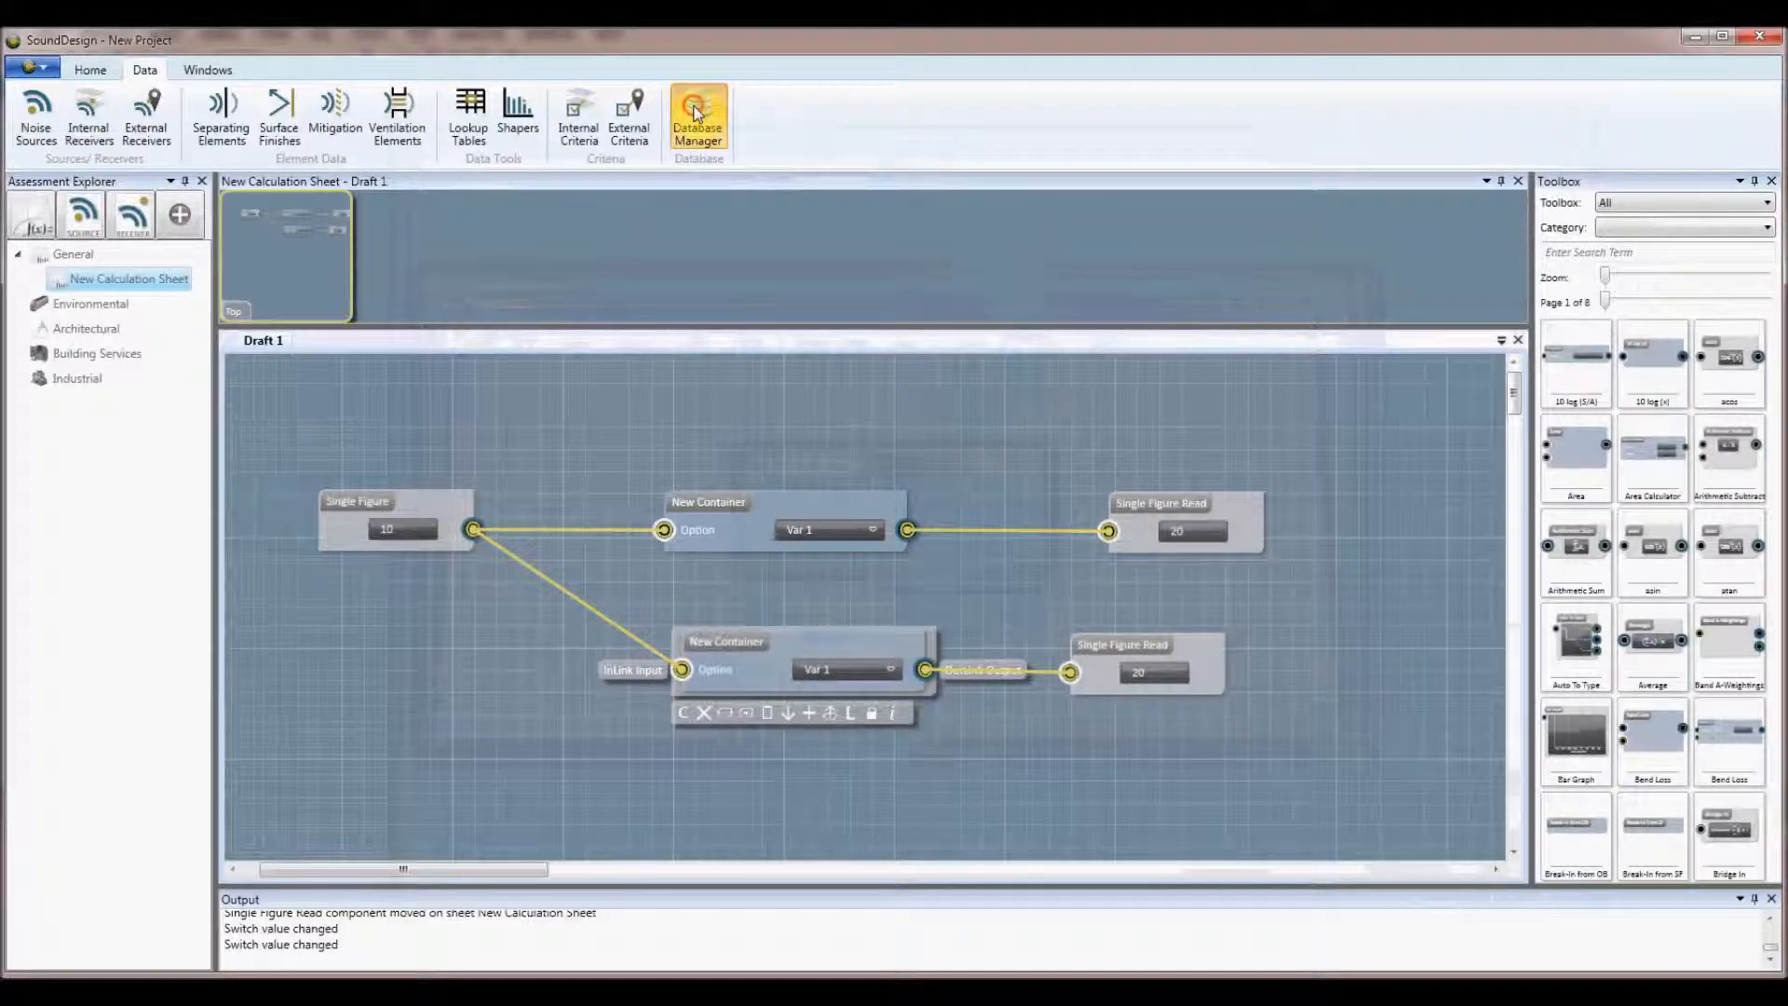
pyautogui.click(510, 494)
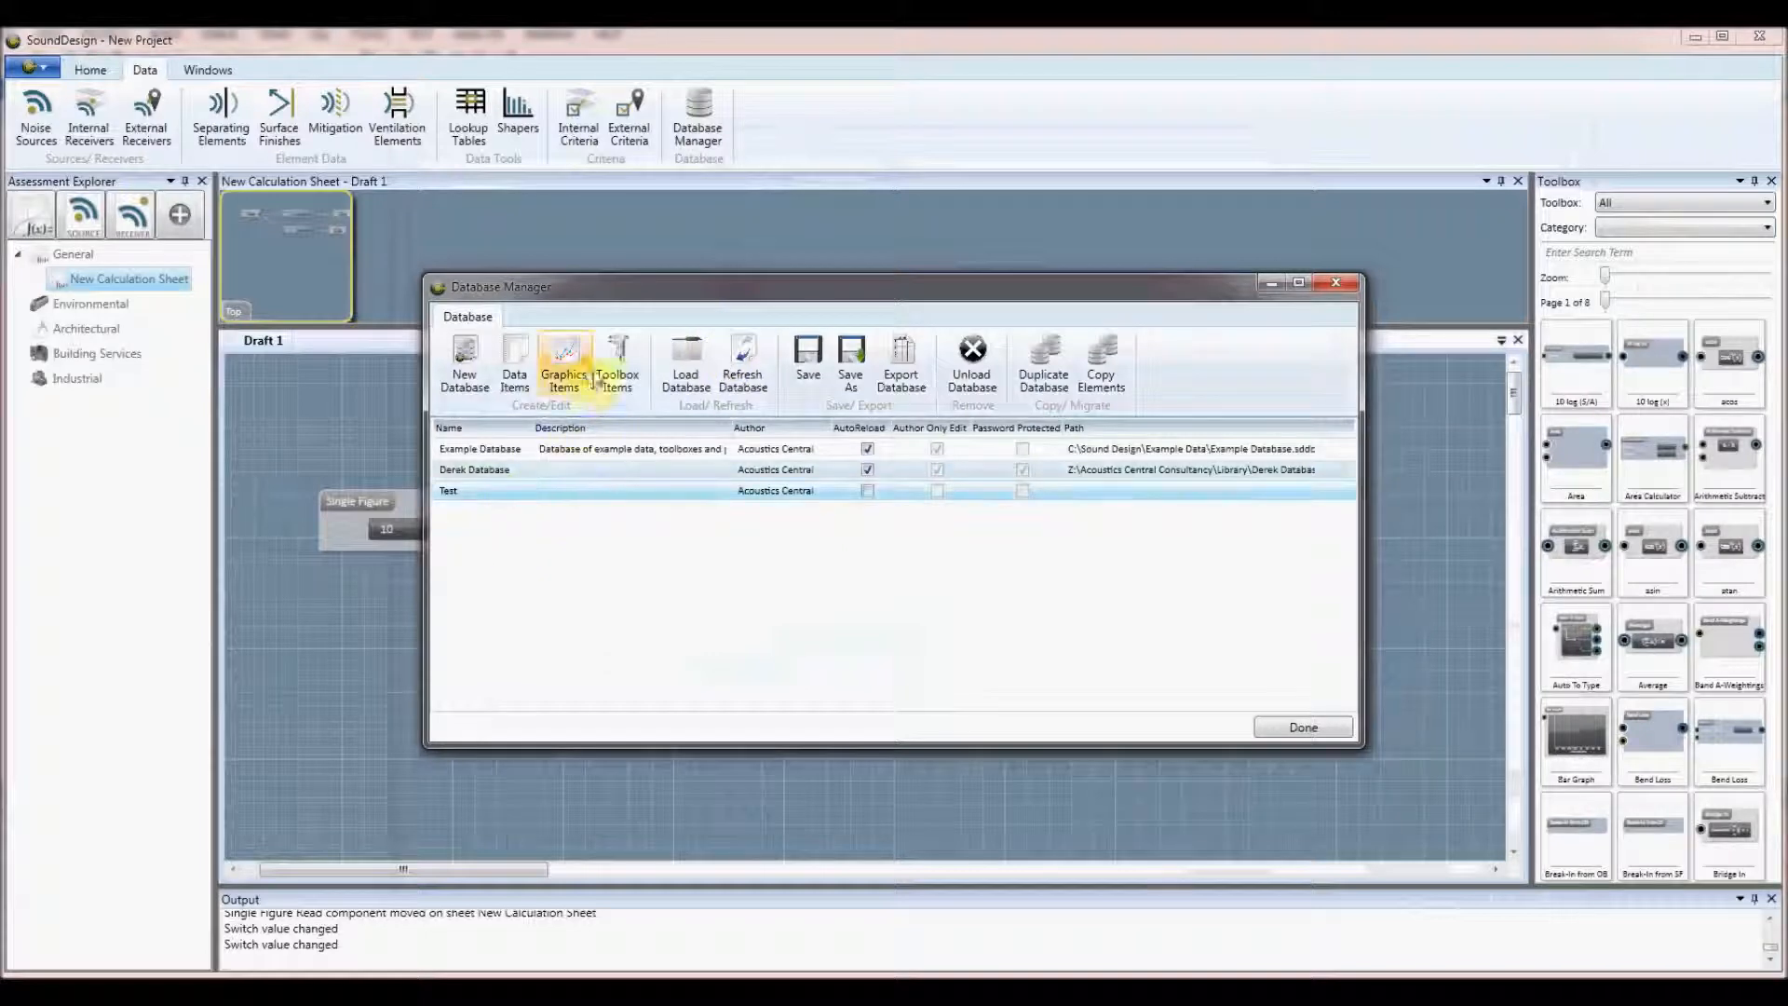
pyautogui.click(618, 365)
pyautogui.click(689, 285)
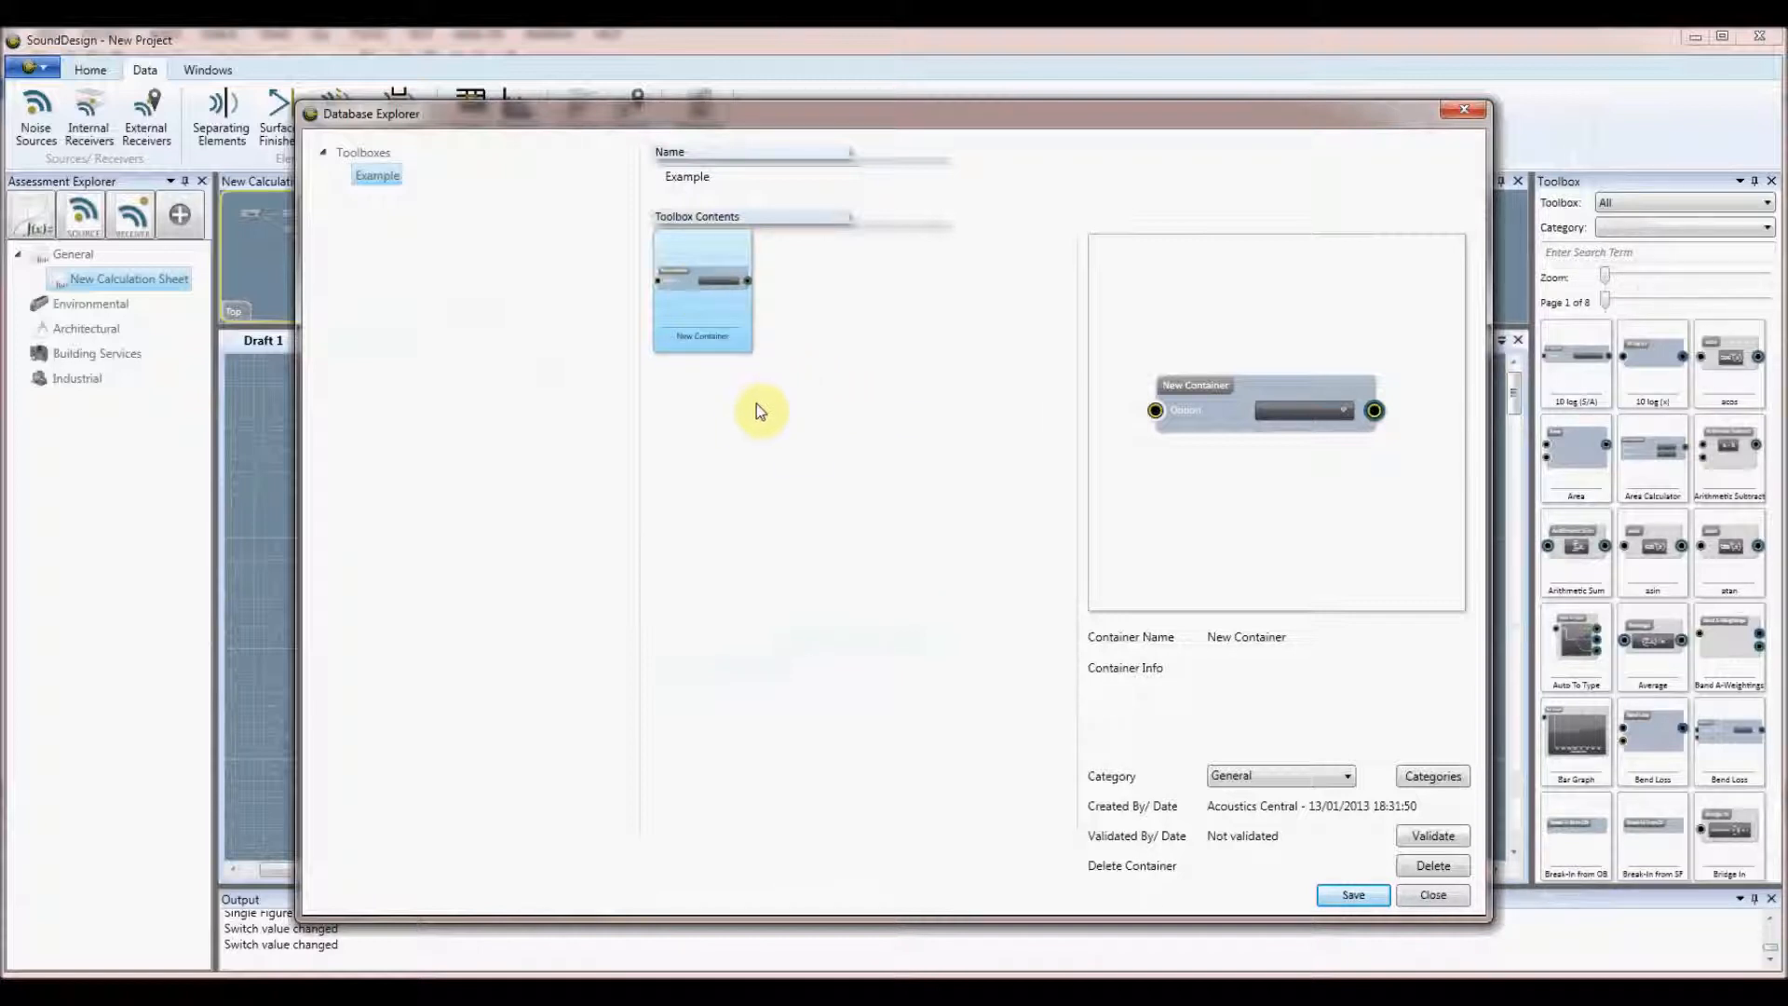
pyautogui.click(1463, 109)
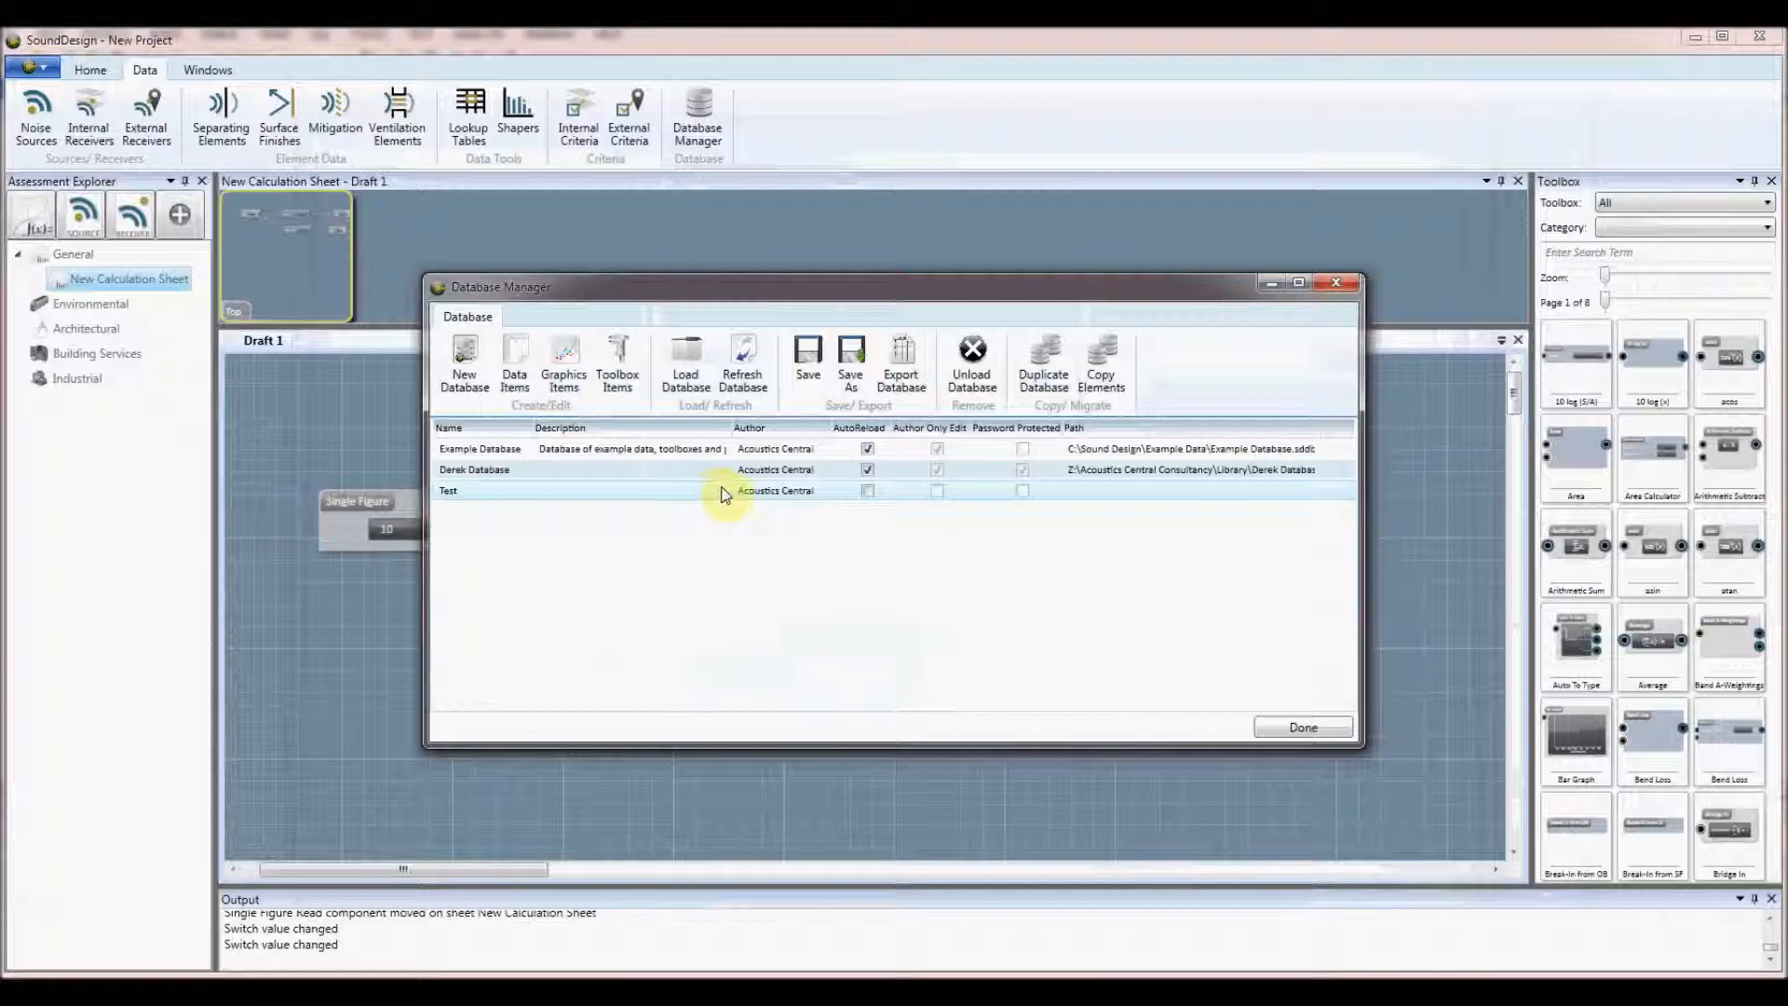
# - Validate the New Container in the Test database's Example toolbox and close the Database Manager
pyautogui.click(618, 364)
pyautogui.click(732, 289)
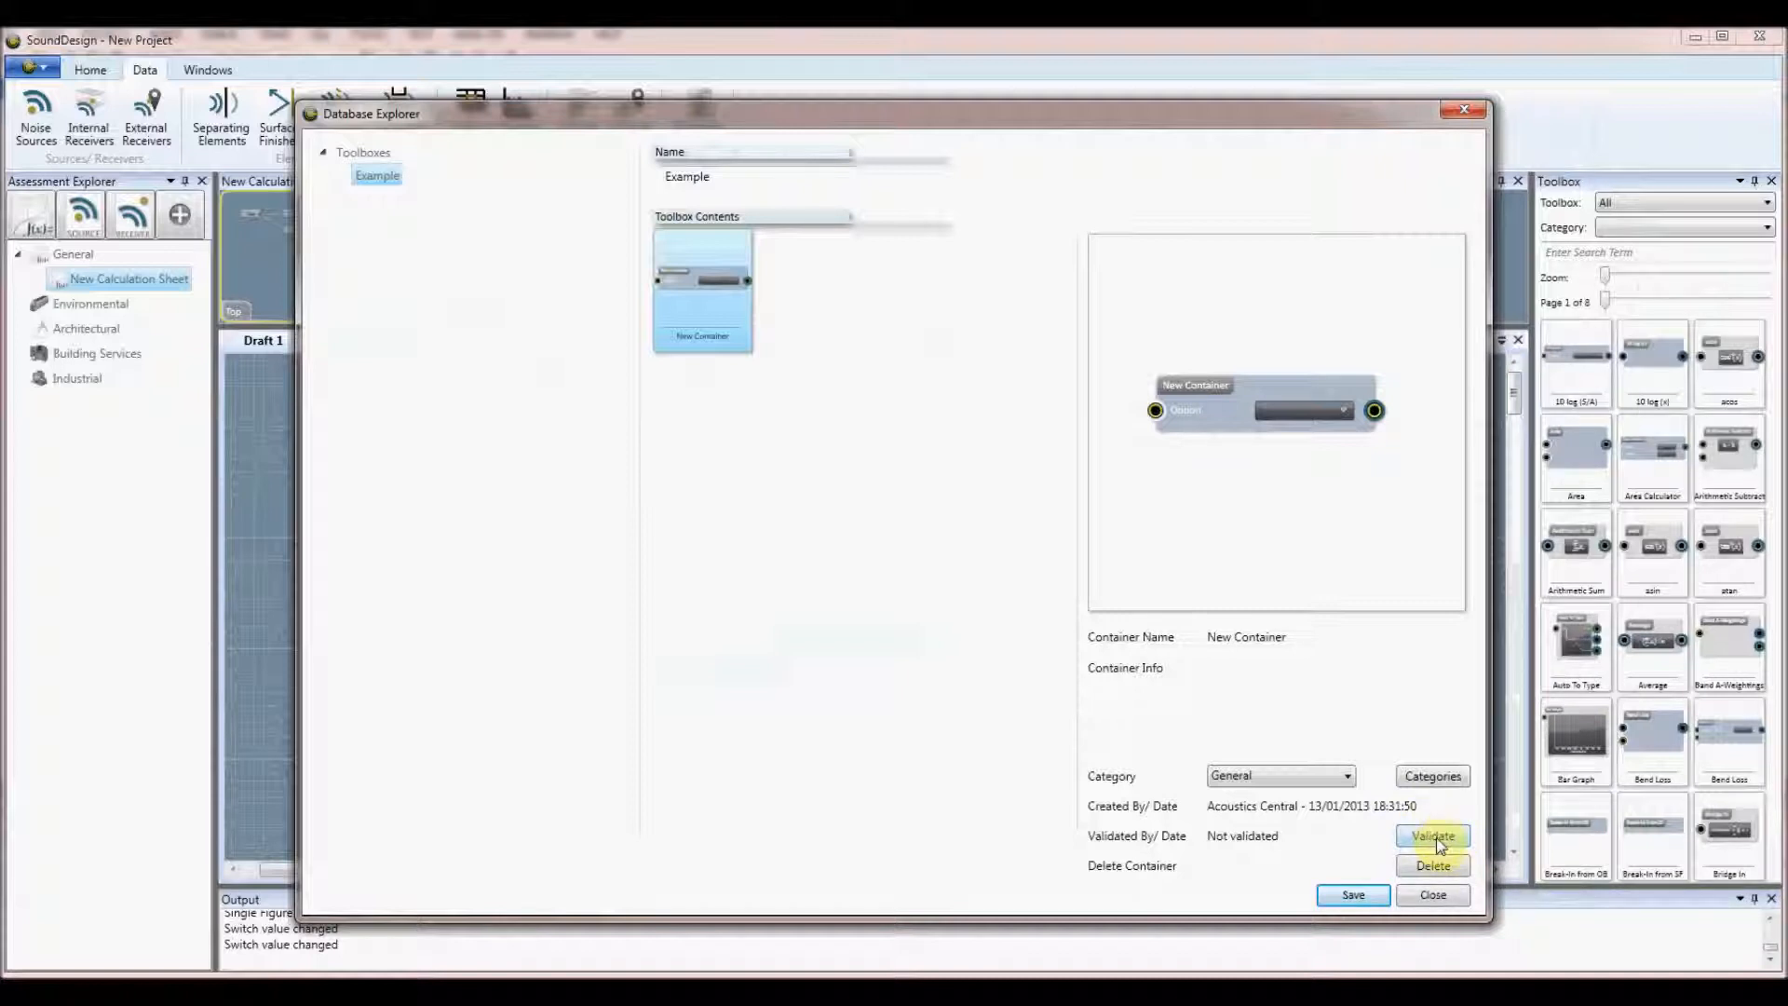
pyautogui.click(1437, 838)
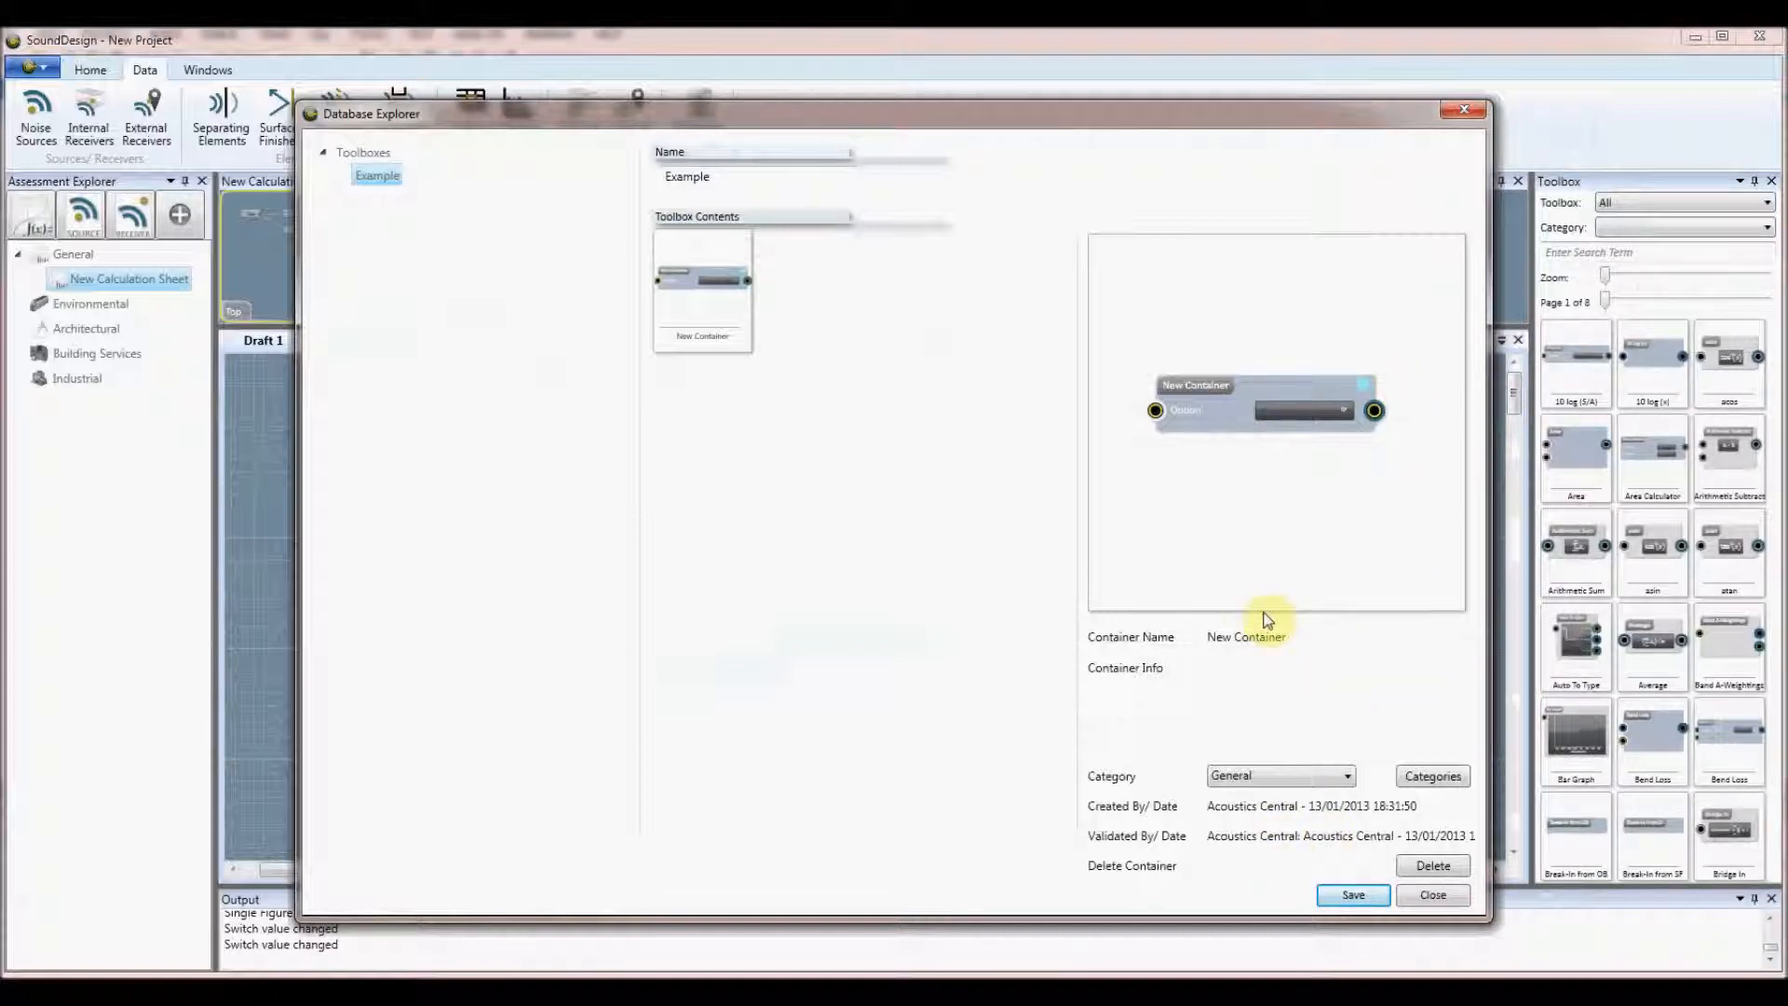
pyautogui.click(1432, 897)
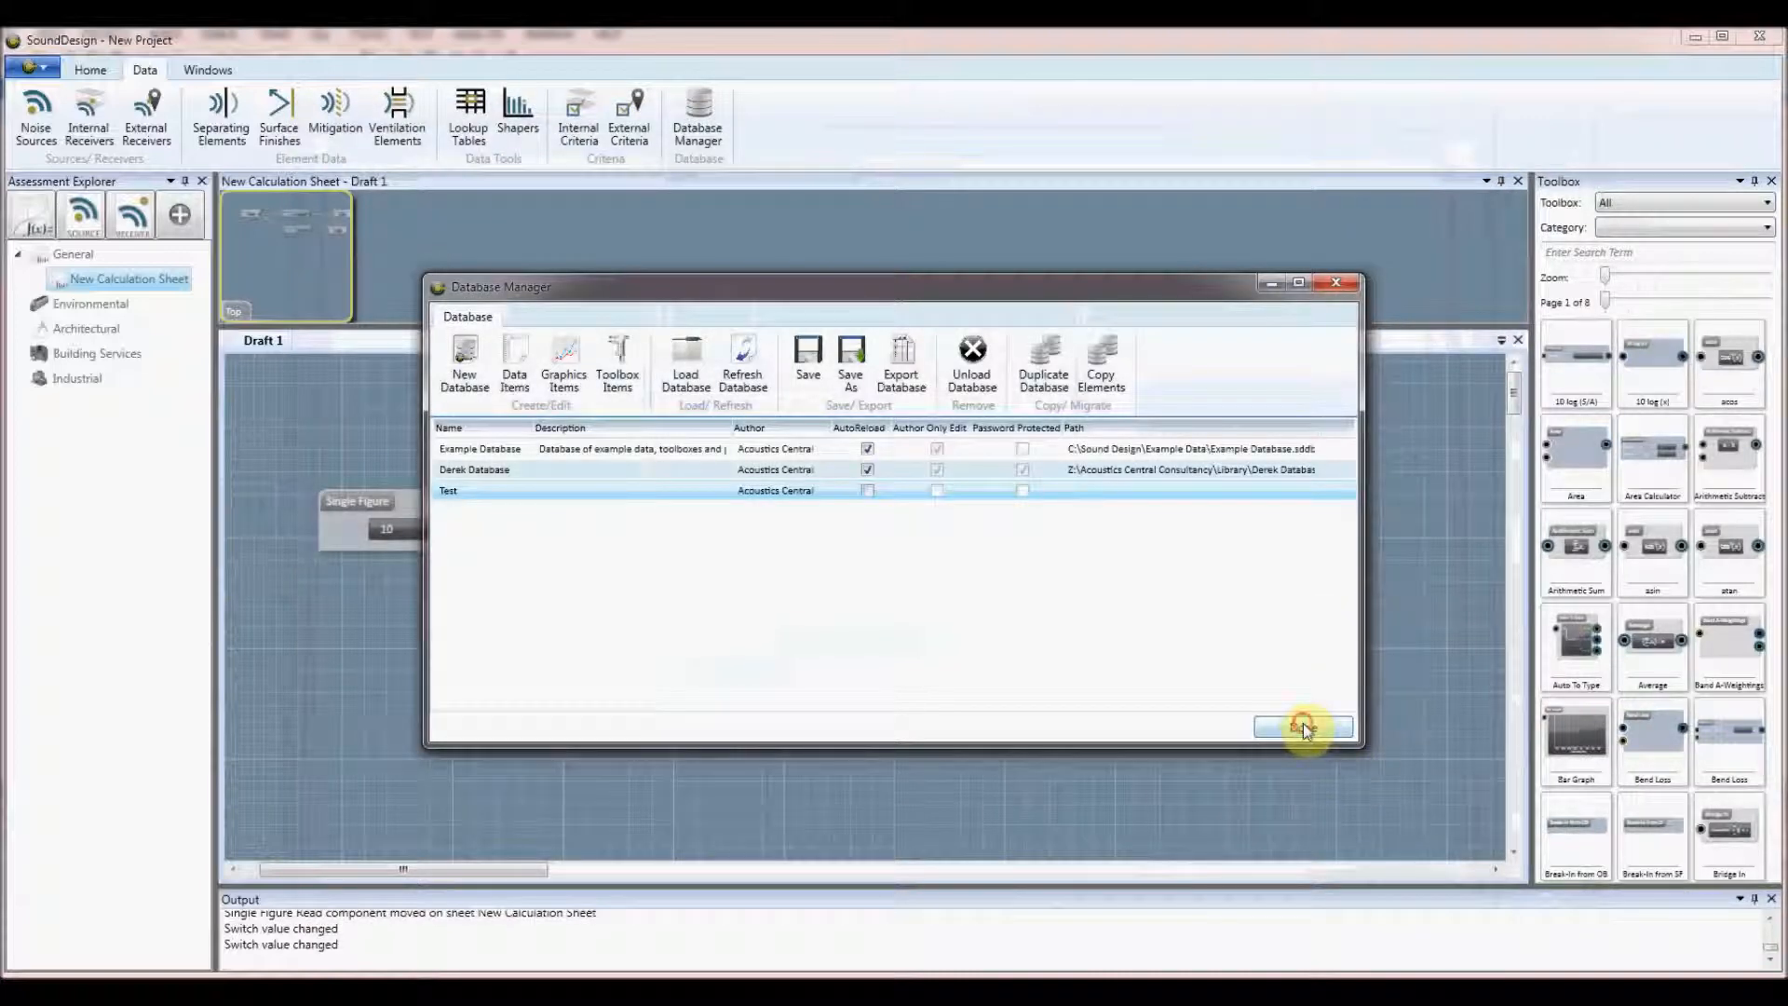
pyautogui.click(1304, 724)
# - Search the toolbox for "new" and place the validated New Container below the two connected containers on the sheet
pyautogui.click(1615, 254)
pyautogui.write('new')
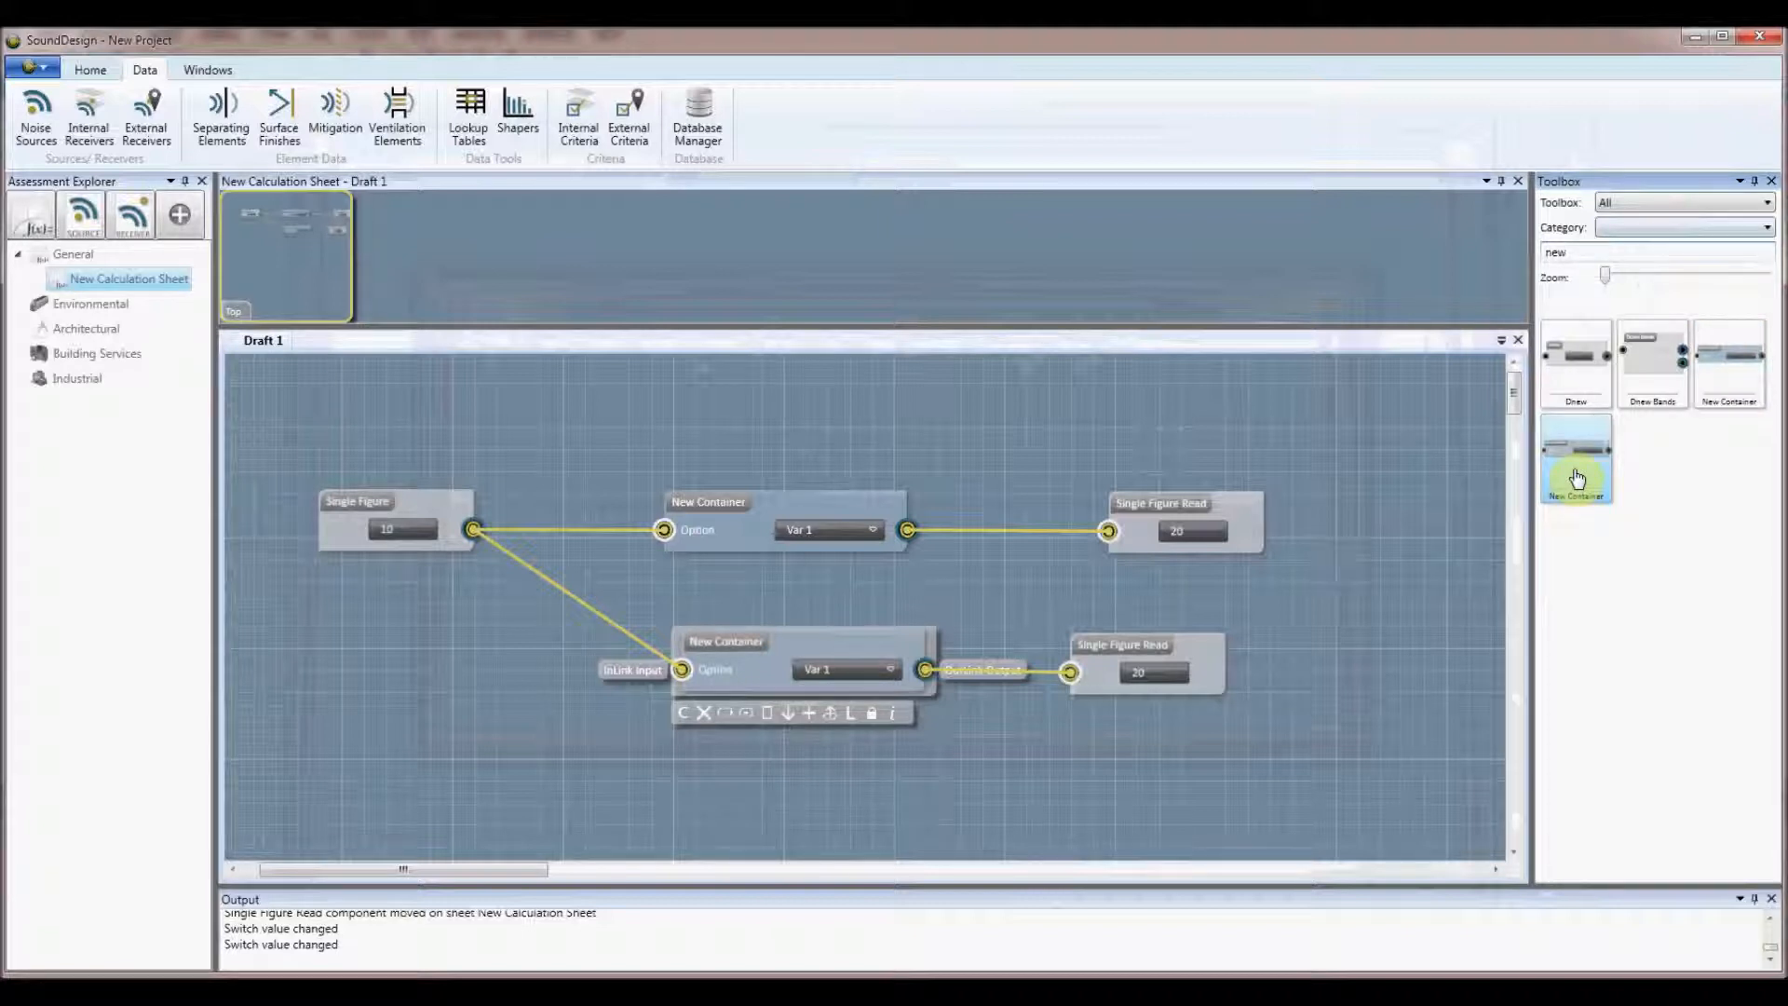
pyautogui.moveTo(1577, 471); pyautogui.dragTo(908, 797)
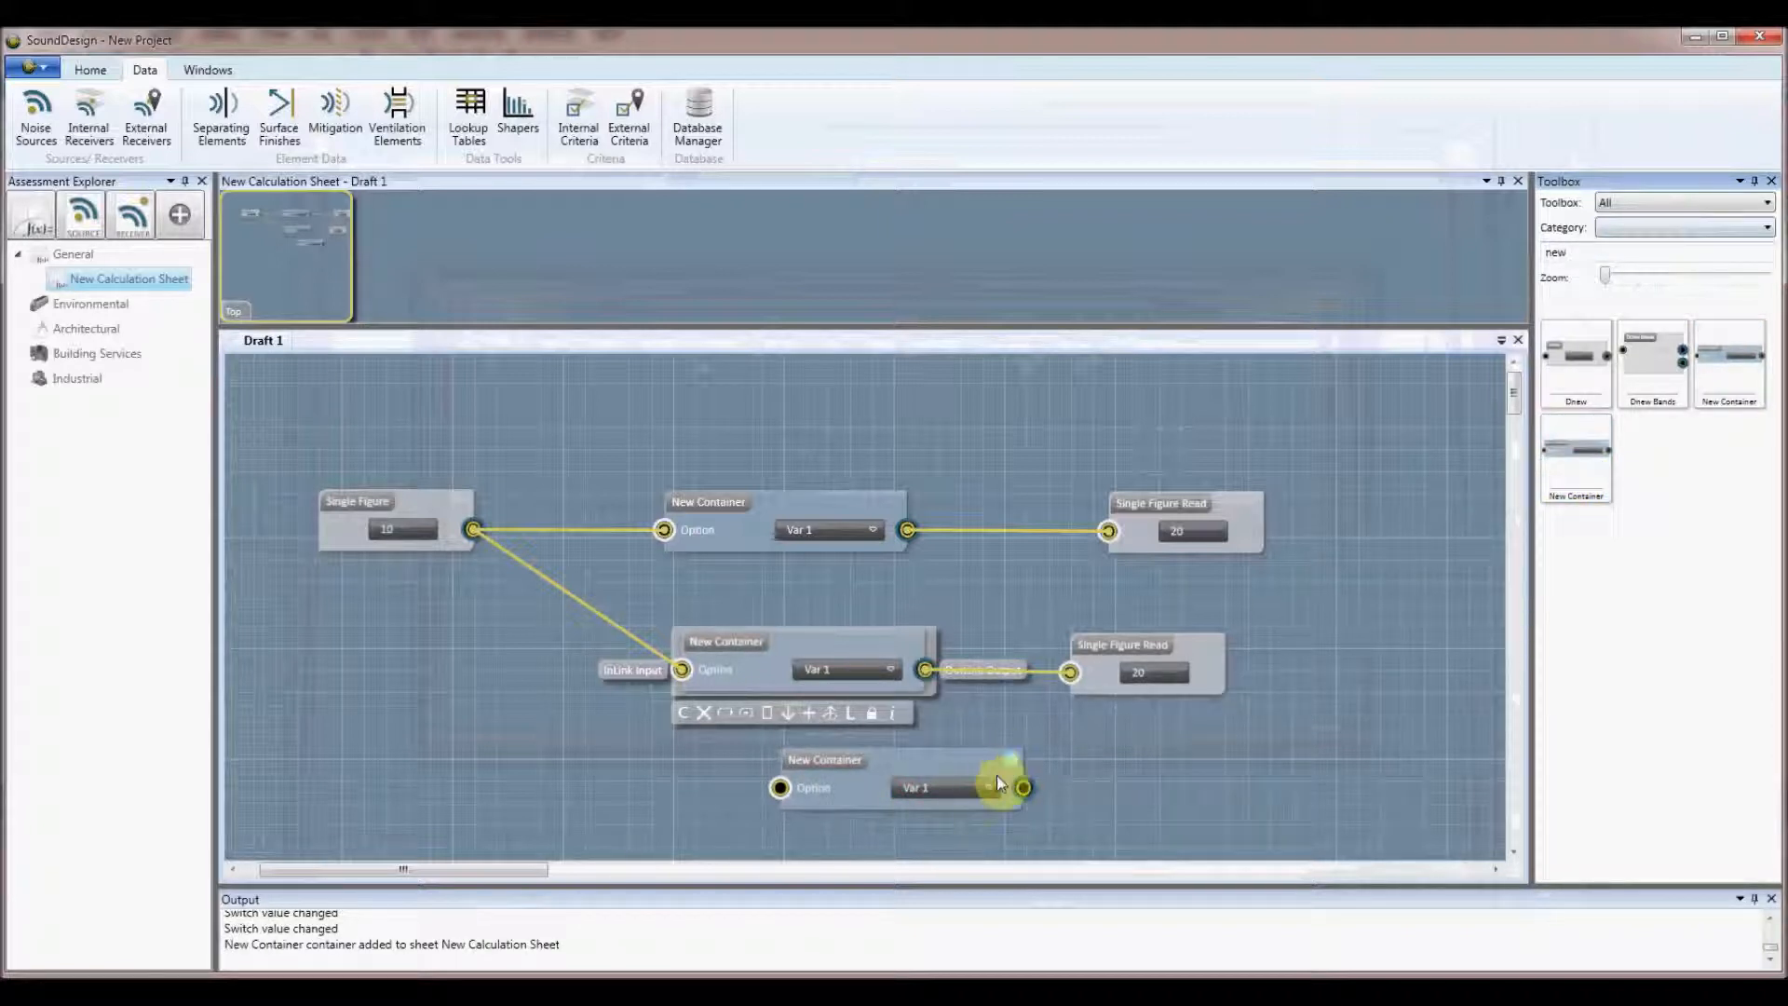
pyautogui.click(1150, 766)
# - Inside the newly placed container, remove the connection between Var 2 and the Option switch, and return to the top level
pyautogui.click(874, 624)
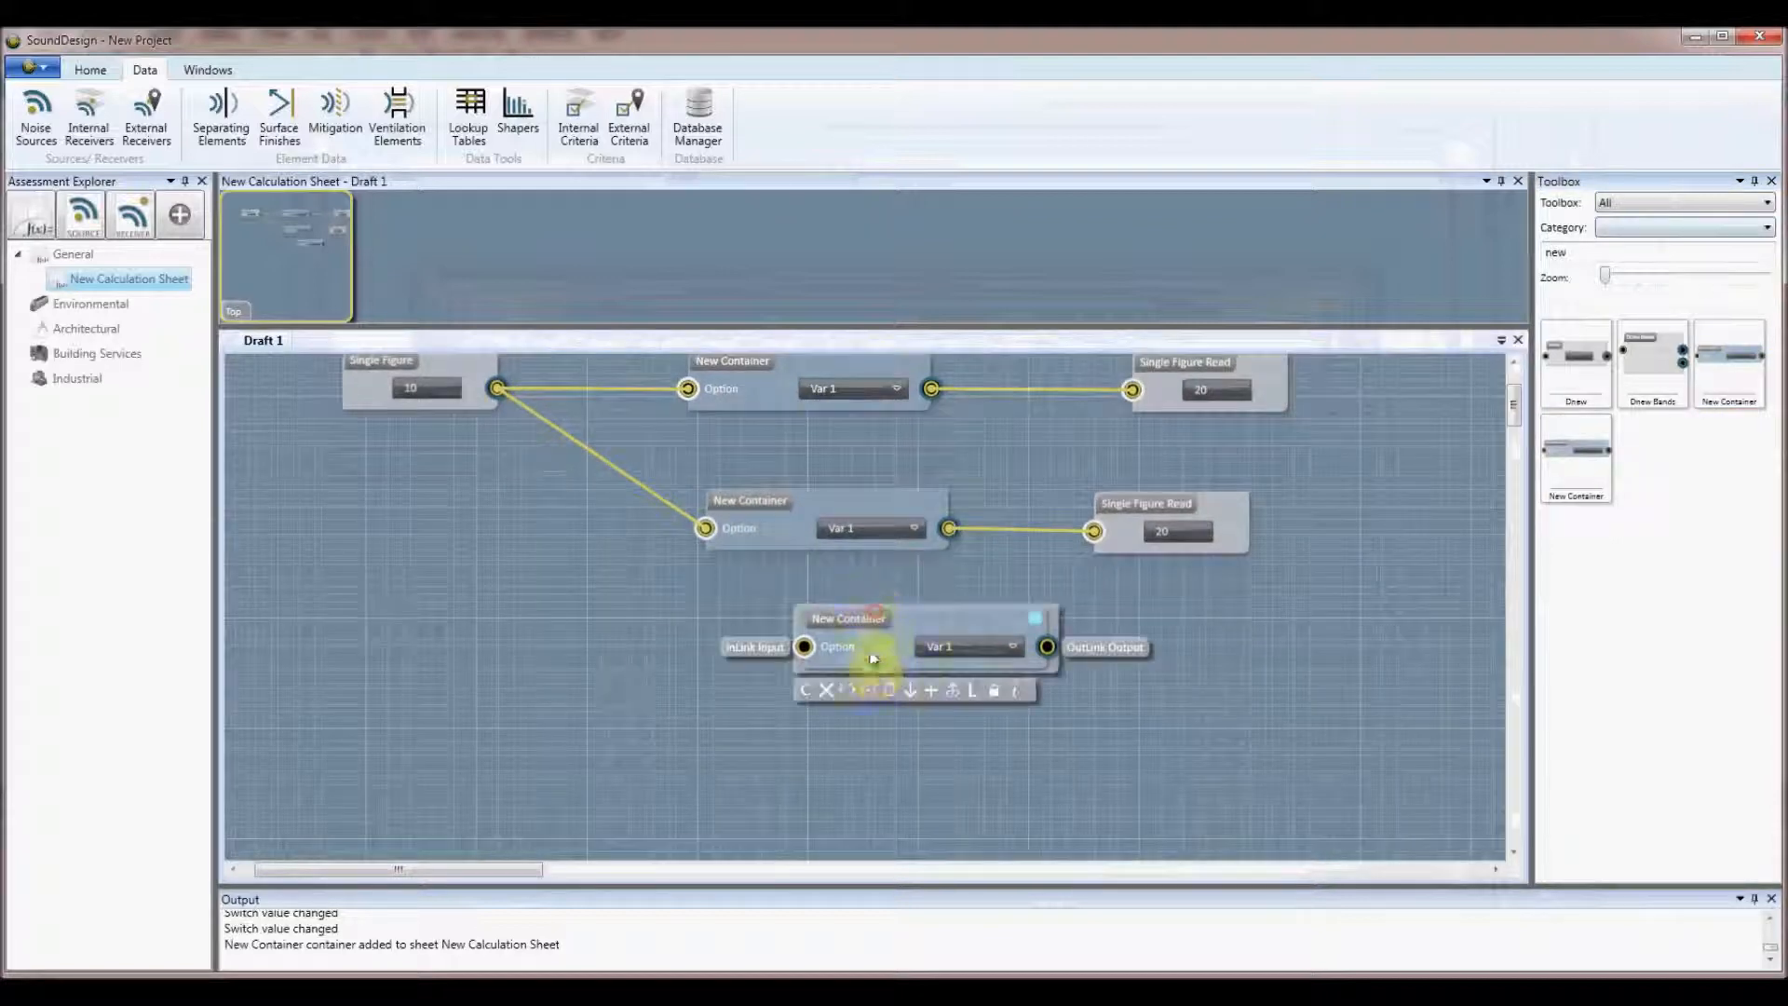
pyautogui.click(906, 694)
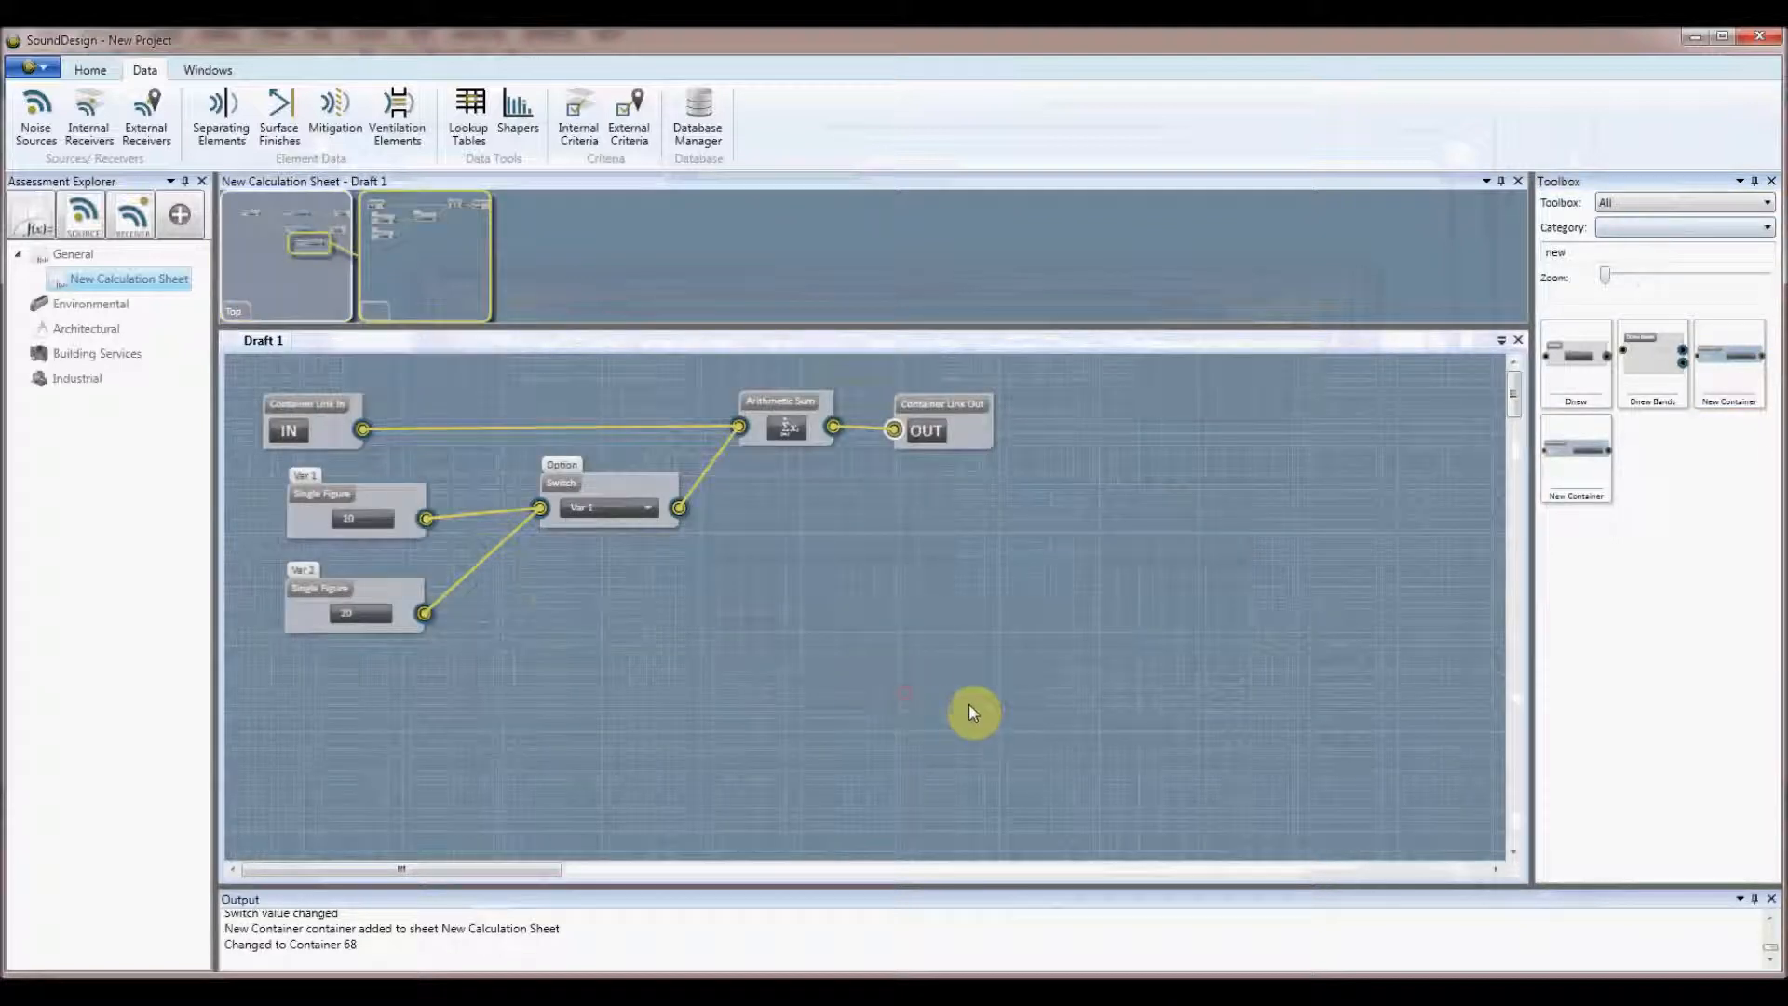
pyautogui.rightClick(488, 556)
pyautogui.click(544, 573)
pyautogui.click(304, 296)
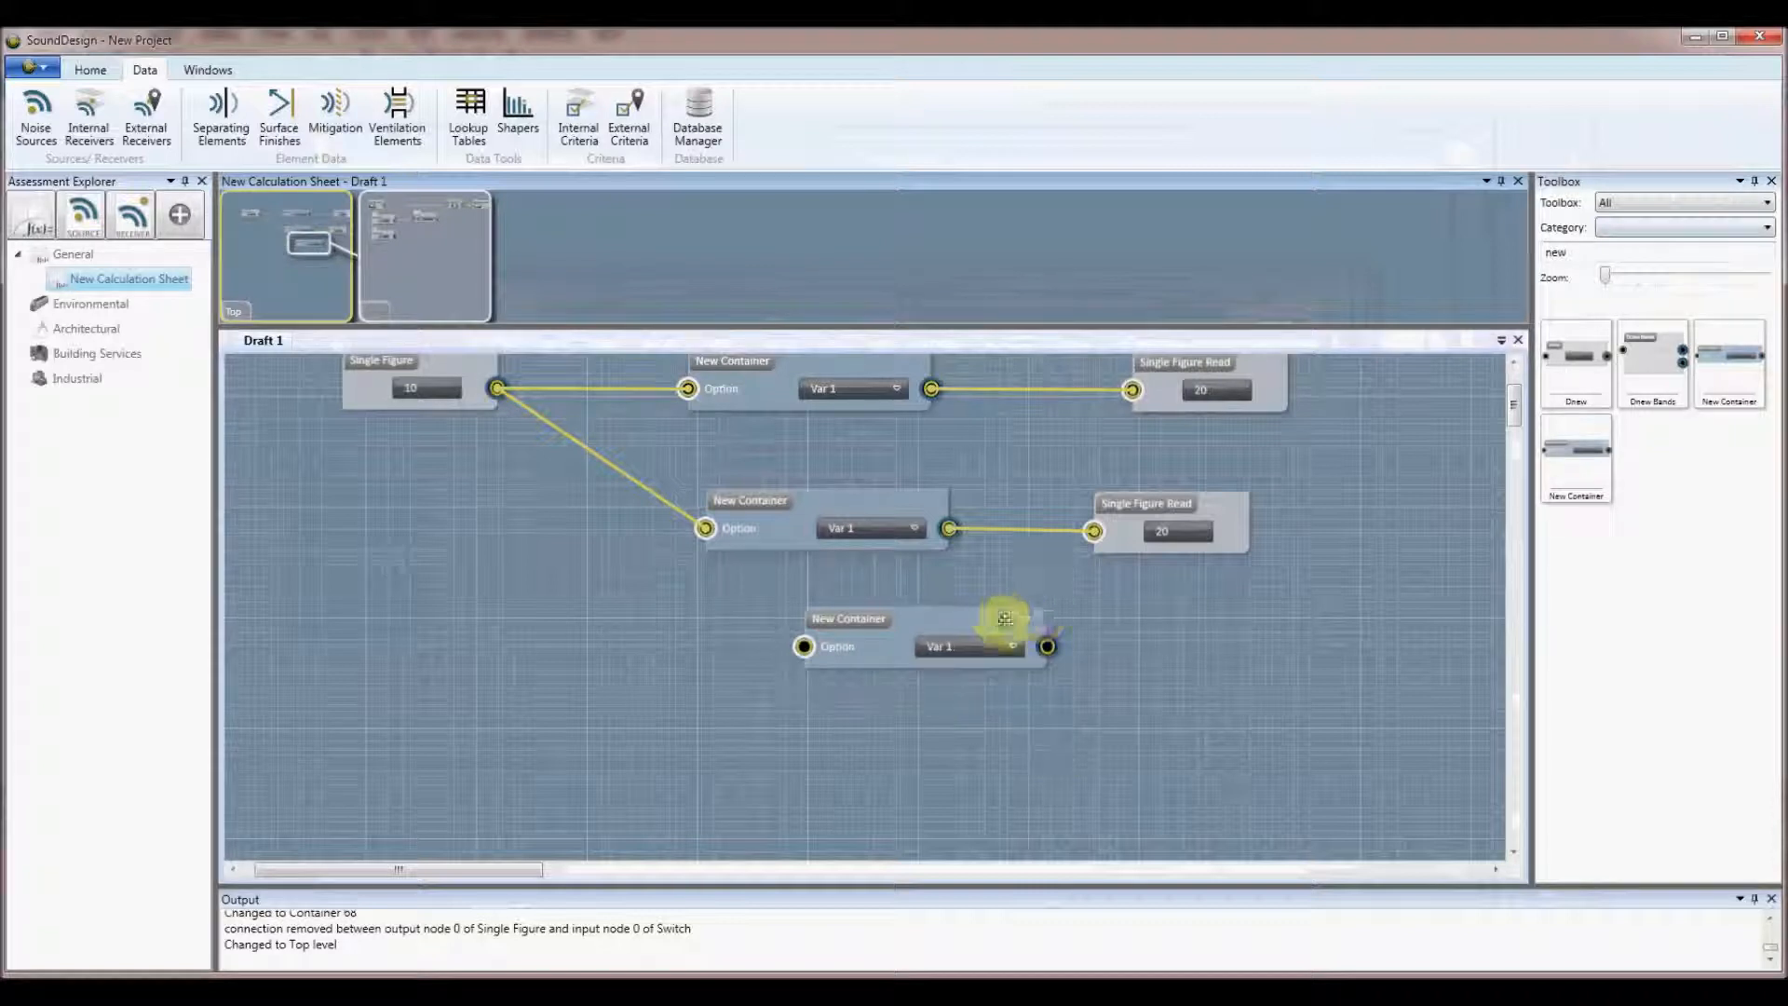
# - Move the edited New Container slightly left, keeping it beneath the two connected containers
pyautogui.moveTo(875, 641); pyautogui.dragTo(827, 648)
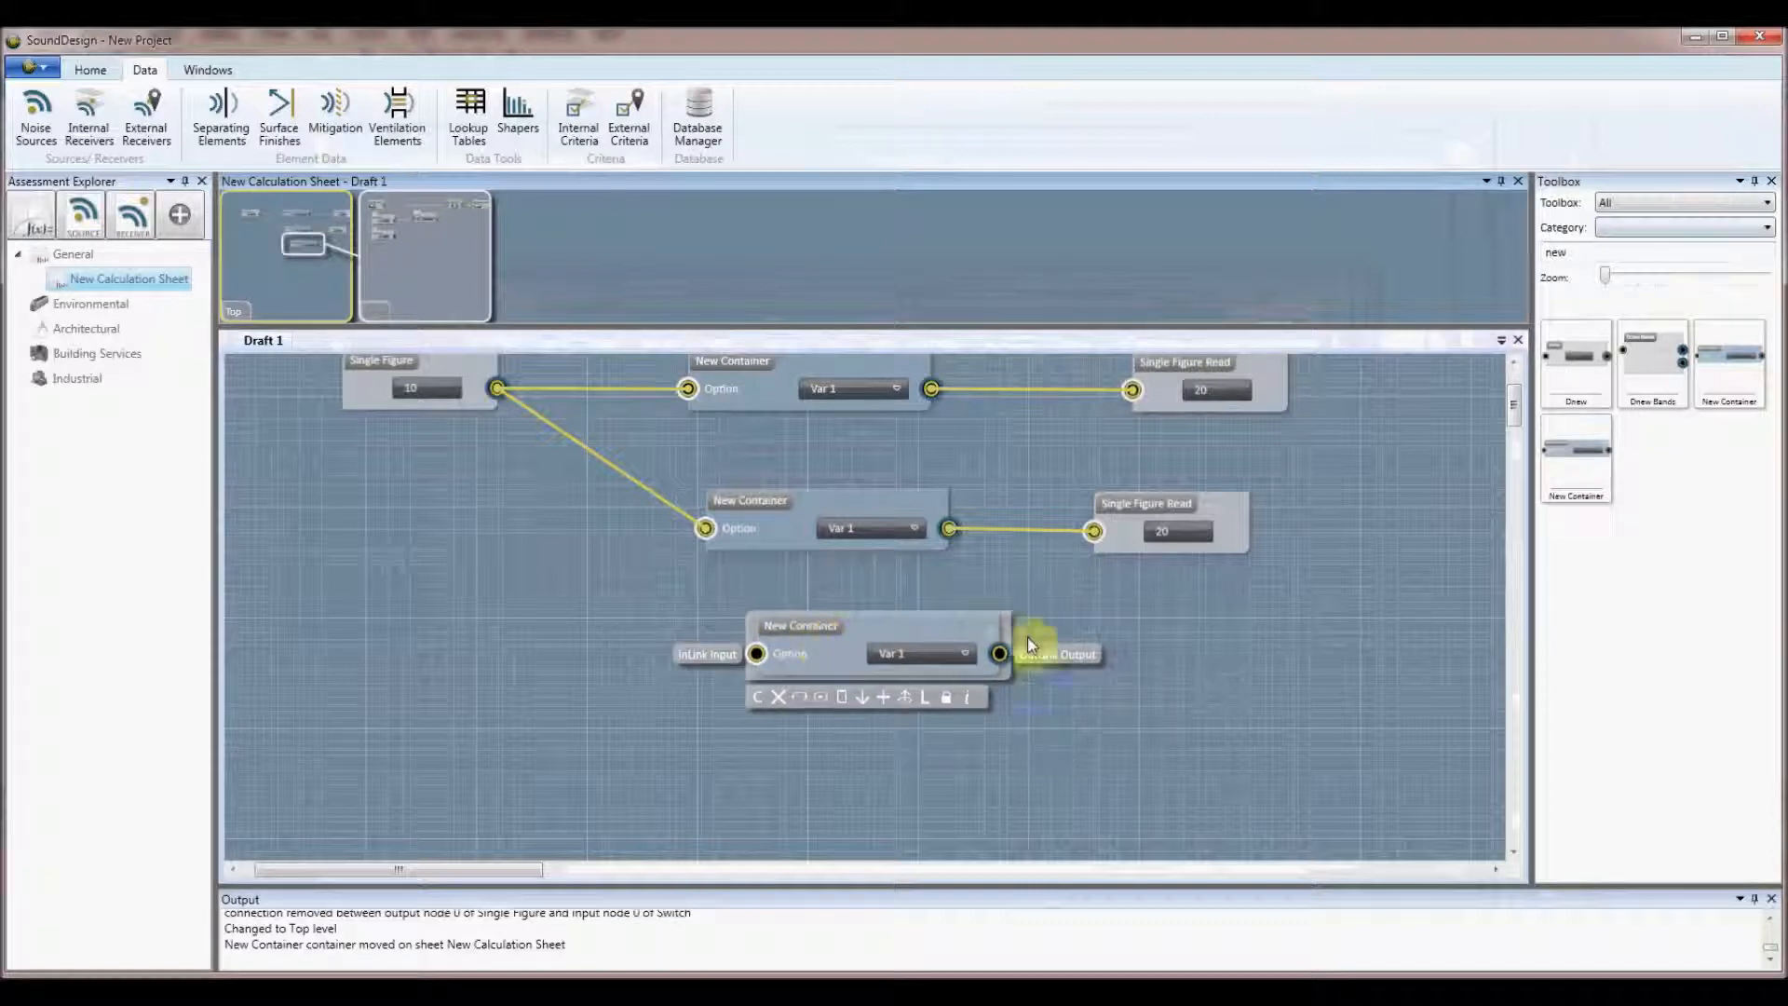
pyautogui.click(1015, 734)
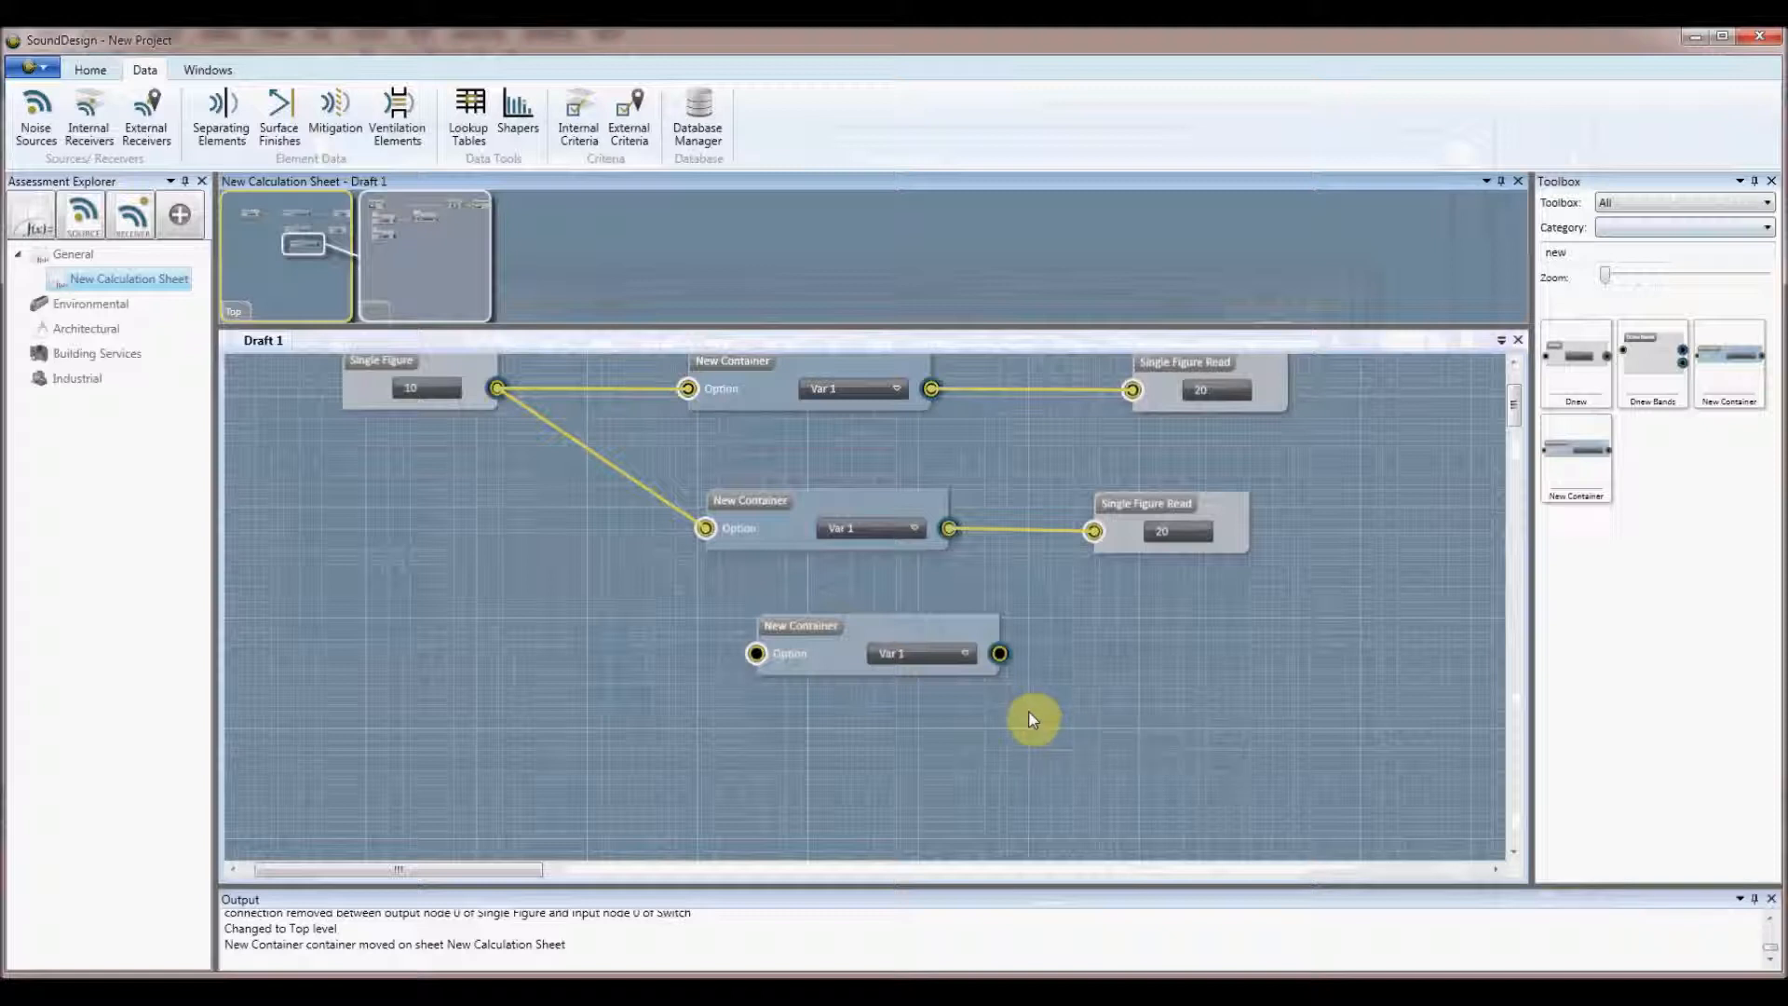
pyautogui.moveTo(863, 623); pyautogui.dragTo(842, 625)
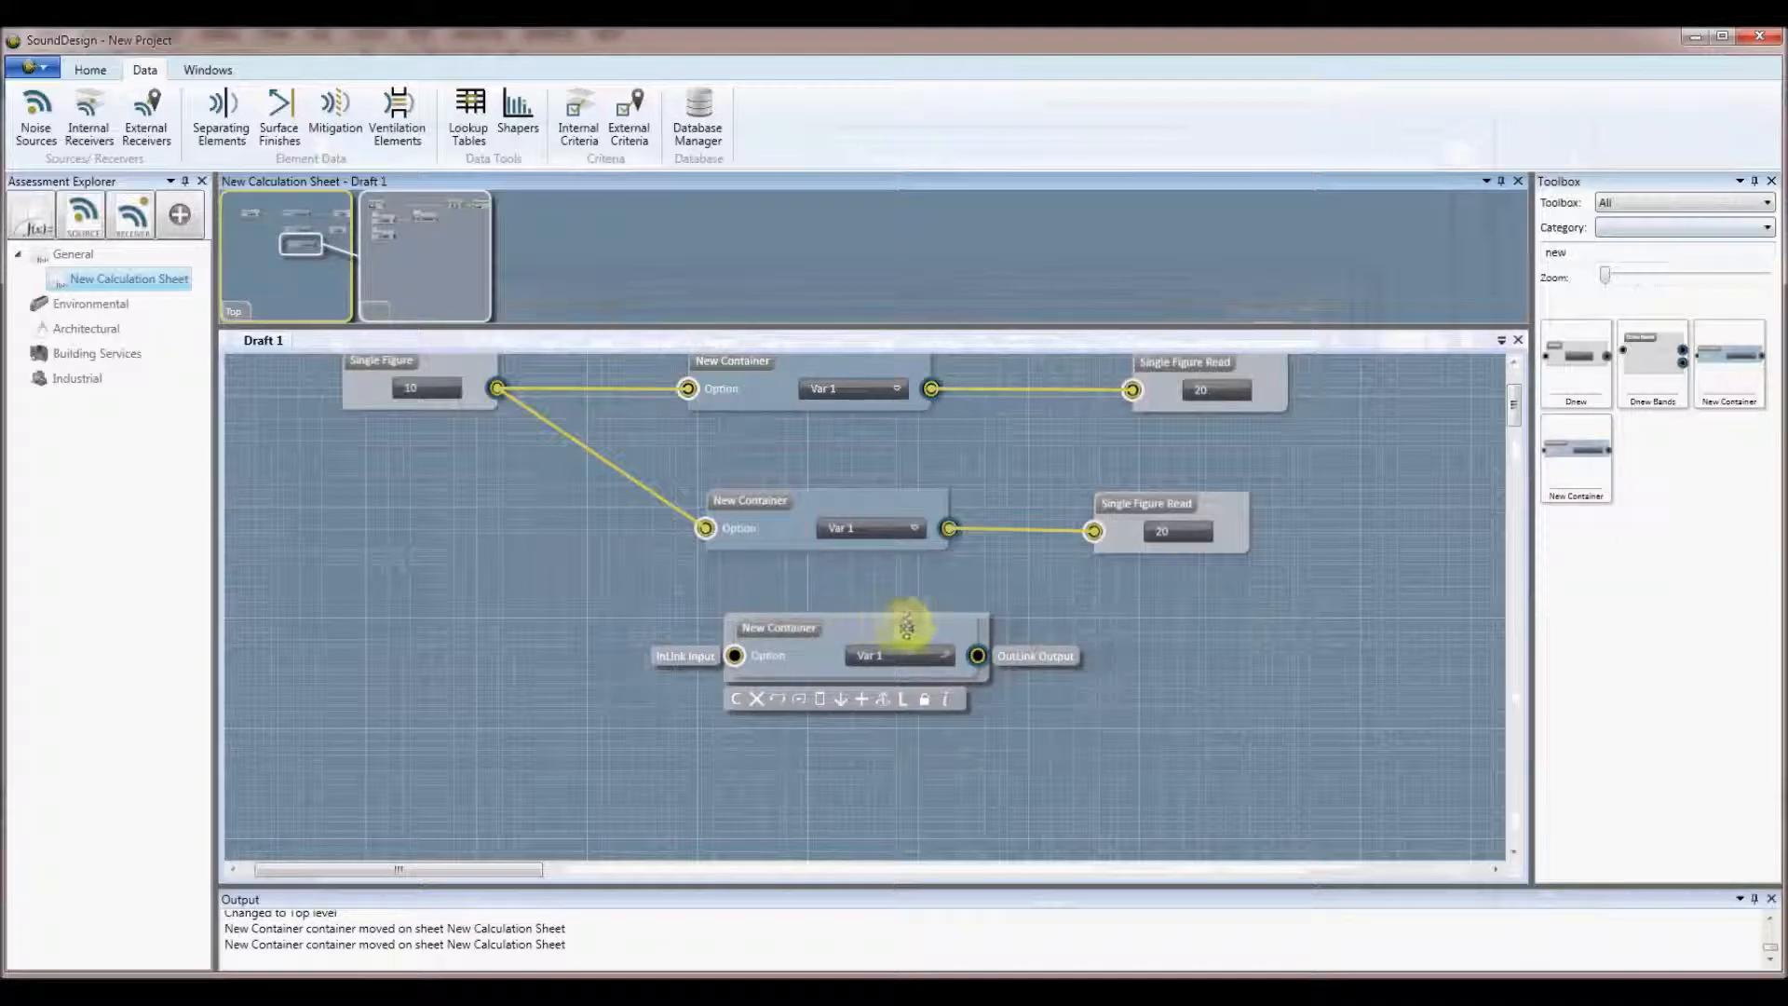